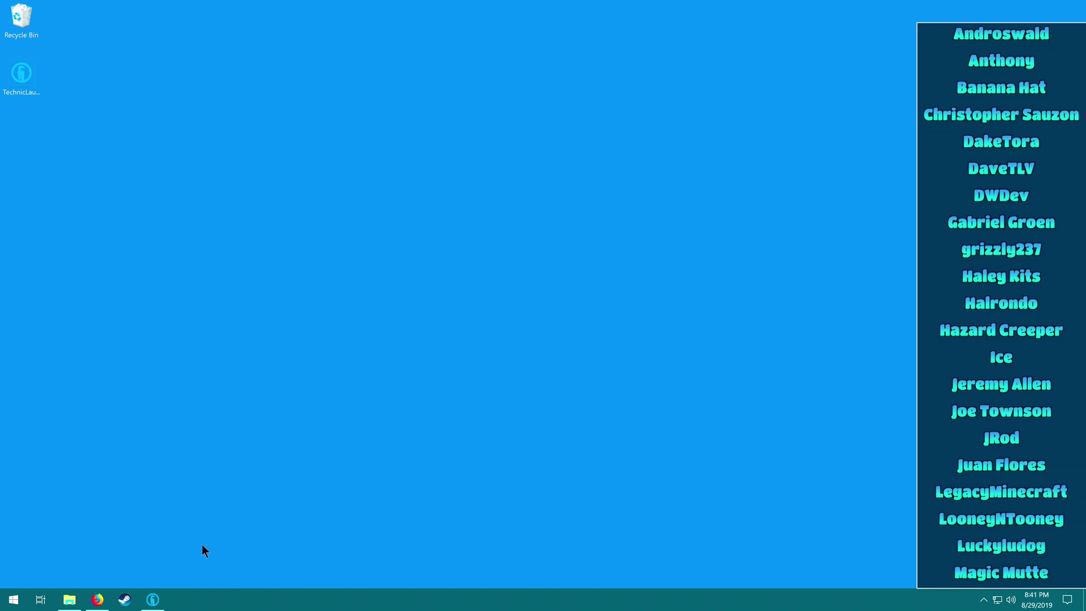
# View the Tekkit Legends modpack in the Technic Launcher and switch to its BDcraft forum topic in Firefox
pyautogui.click(153, 599)
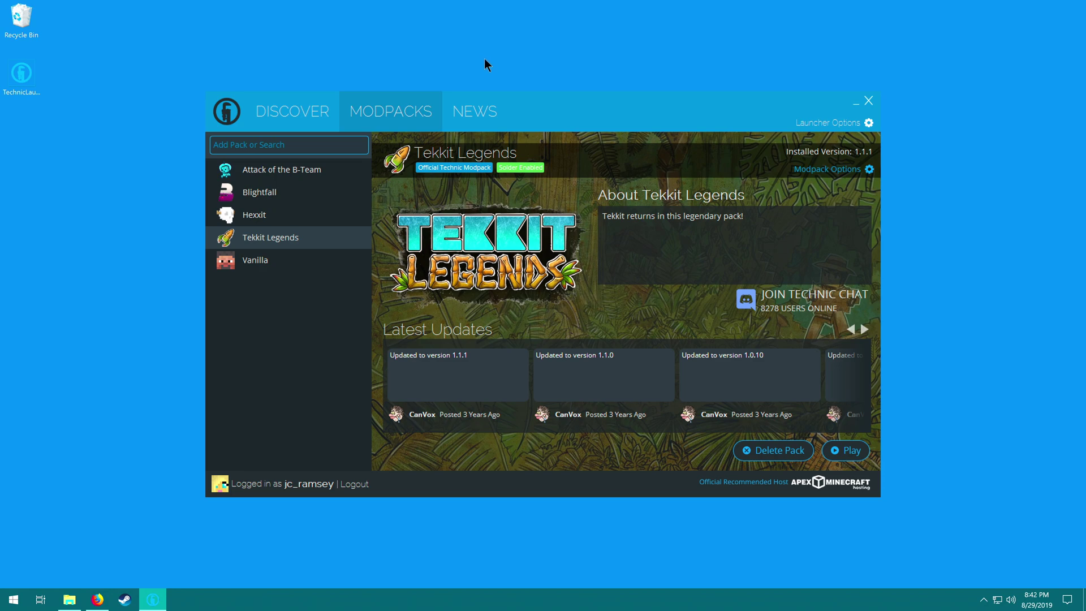
pyautogui.moveTo(94, 602)
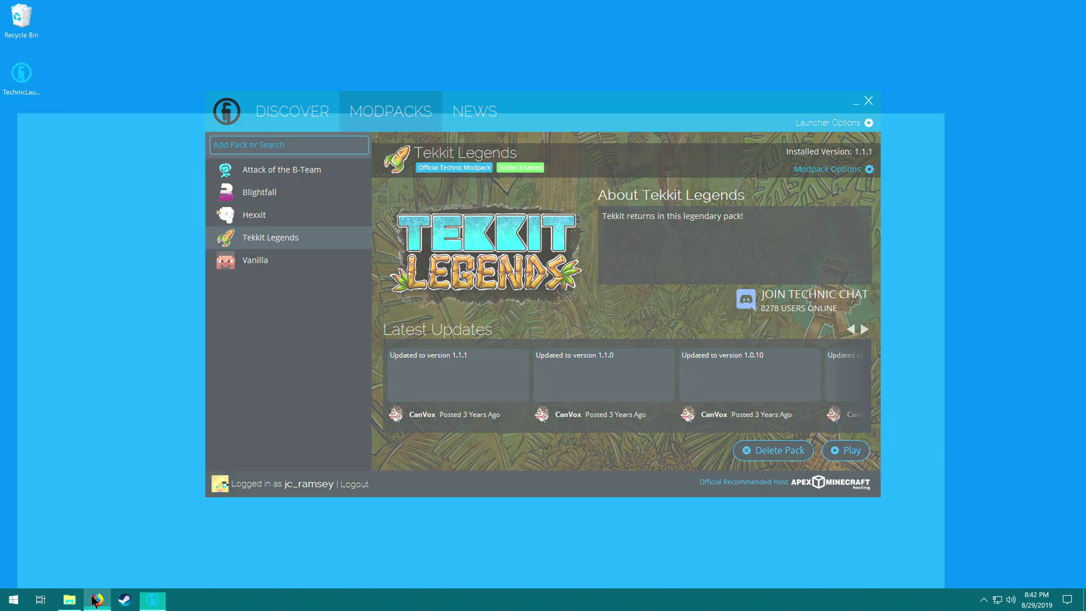
pyautogui.click(95, 601)
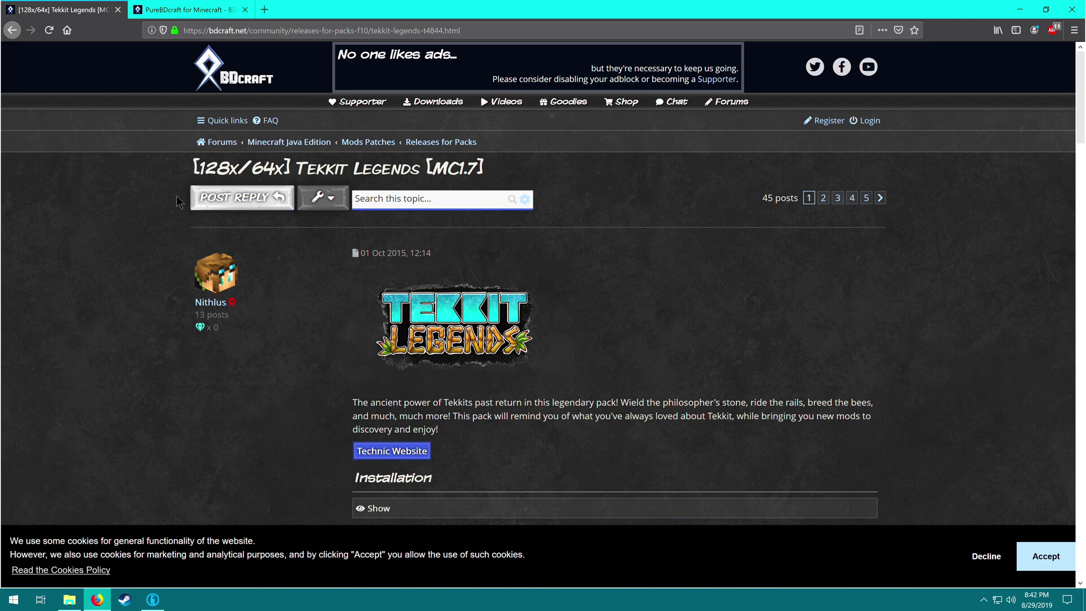
# Save the 128x Tekkit Legends Sphax patch zip for MC1.7.10 via Dropbox without an account, and close the Dropbox and topic pages
pyautogui.click(1011, 547)
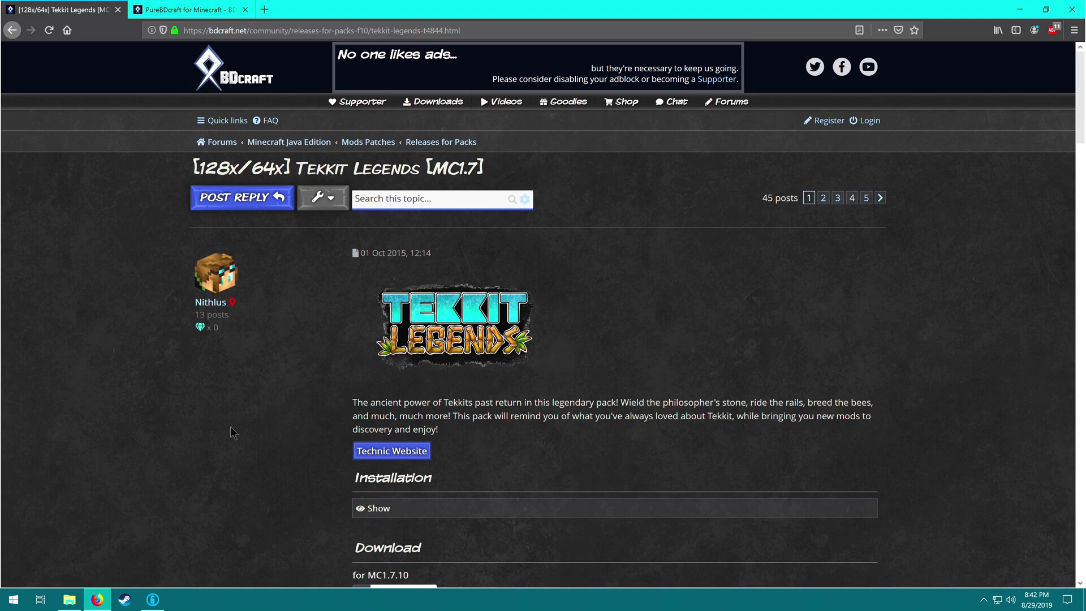
pyautogui.scroll(-5, 240, 430)
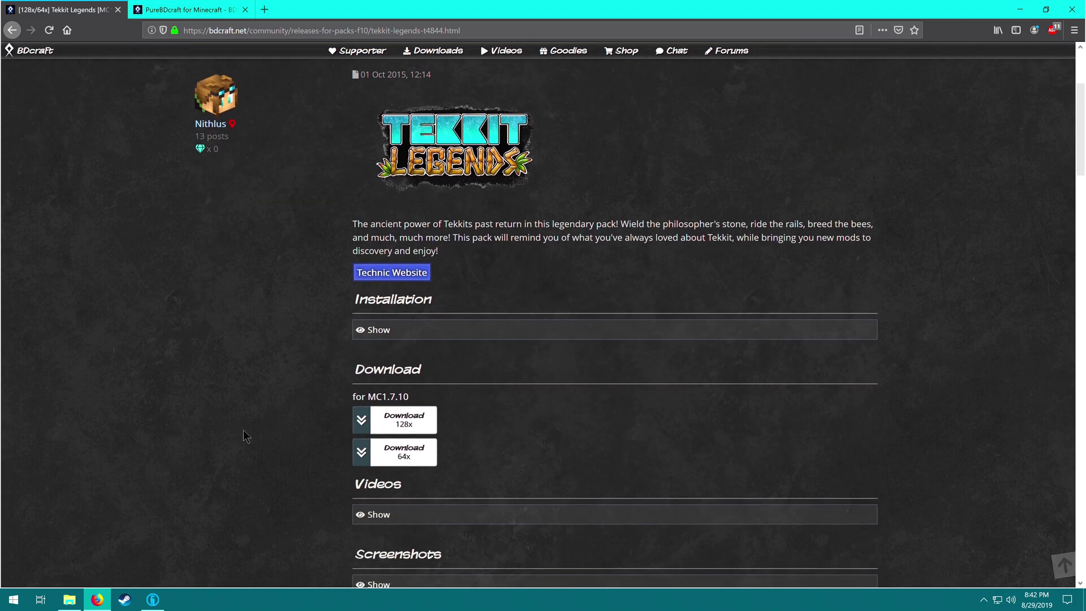
pyautogui.scroll(-1, 244, 436)
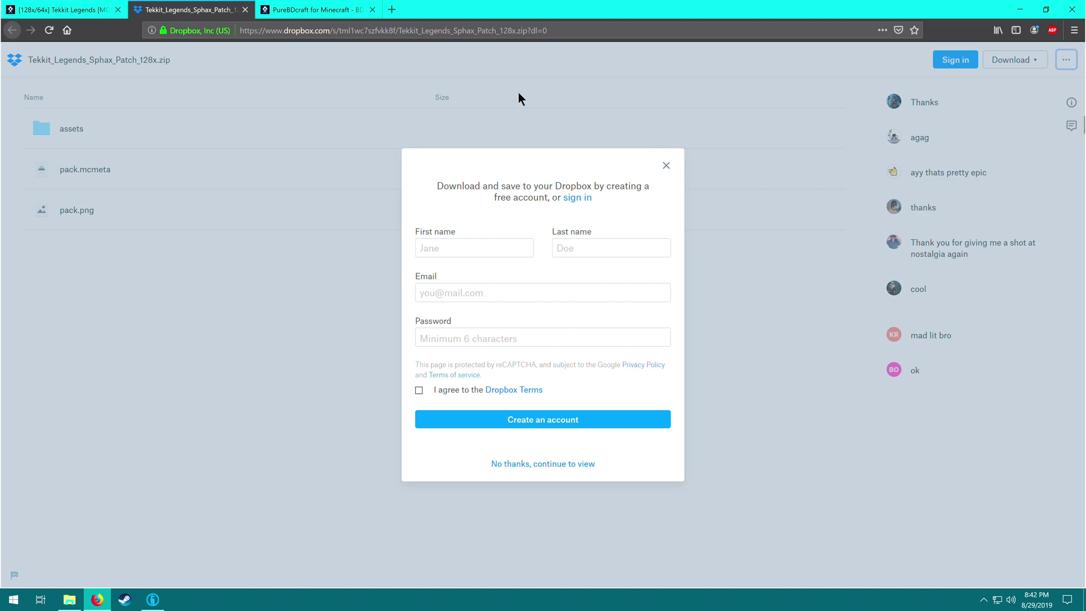
pyautogui.click(557, 467)
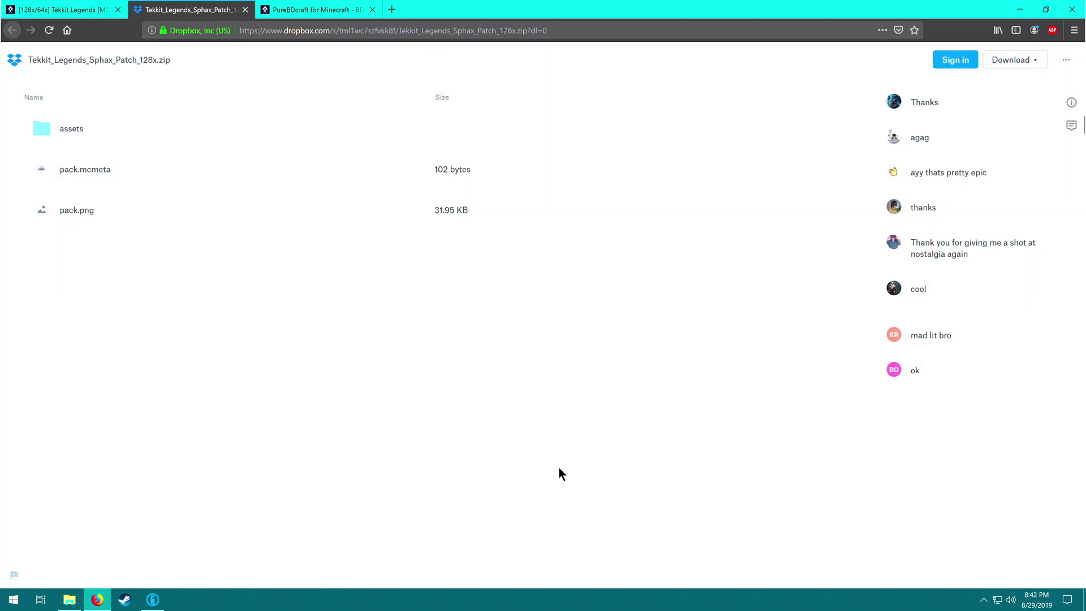
pyautogui.click(1018, 64)
pyautogui.click(982, 86)
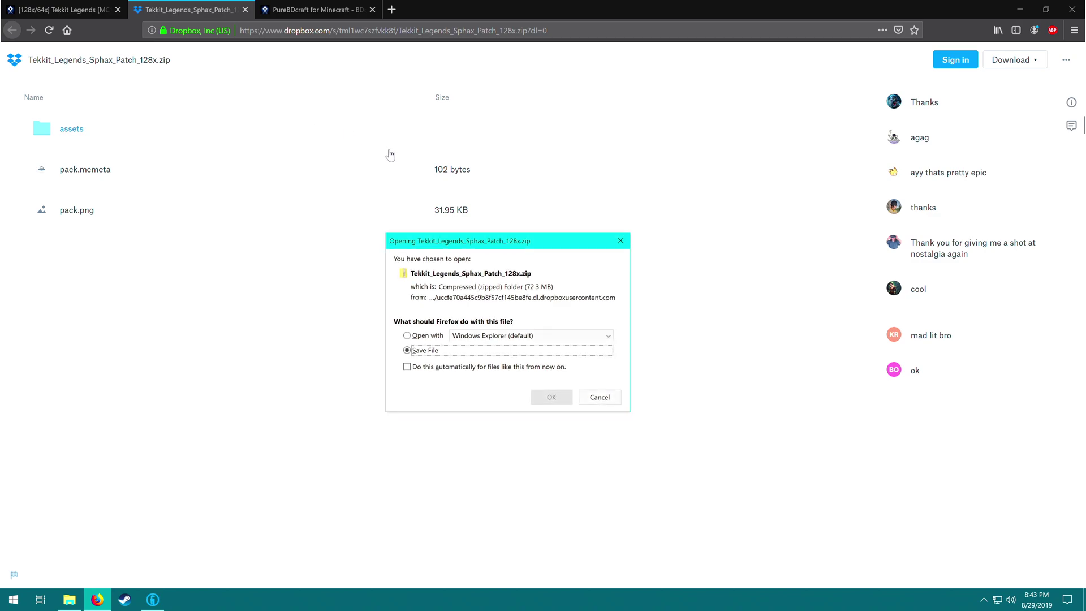
pyautogui.click(552, 397)
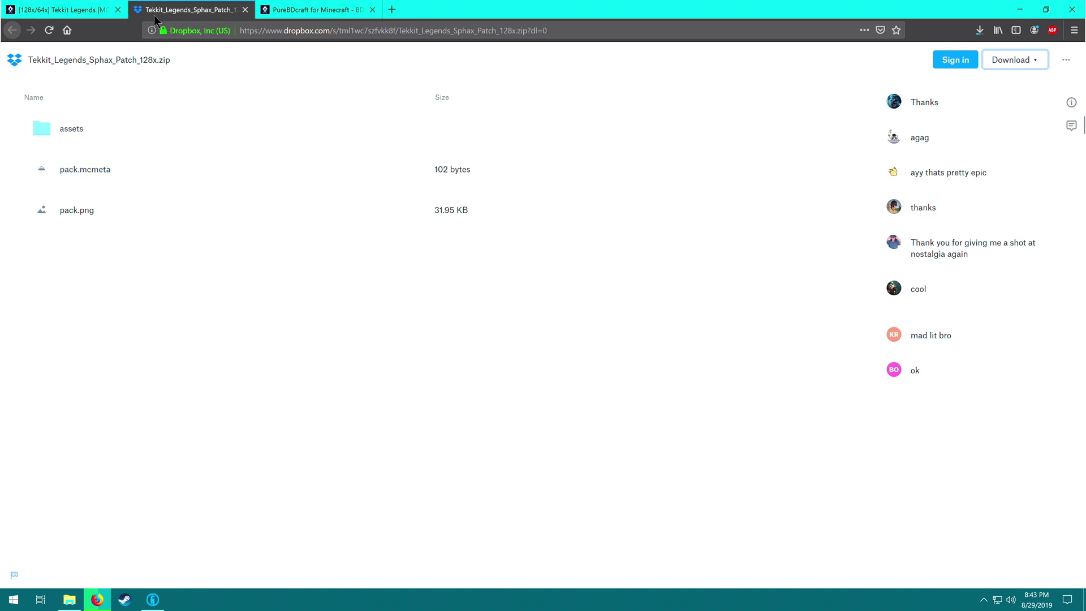
pyautogui.click(245, 10)
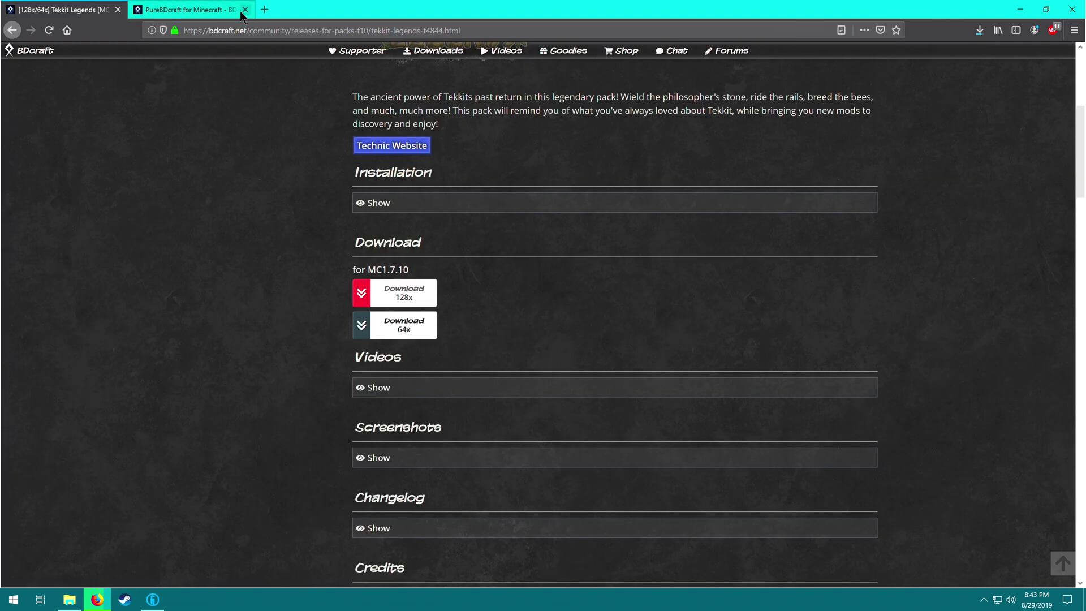
pyautogui.click(118, 11)
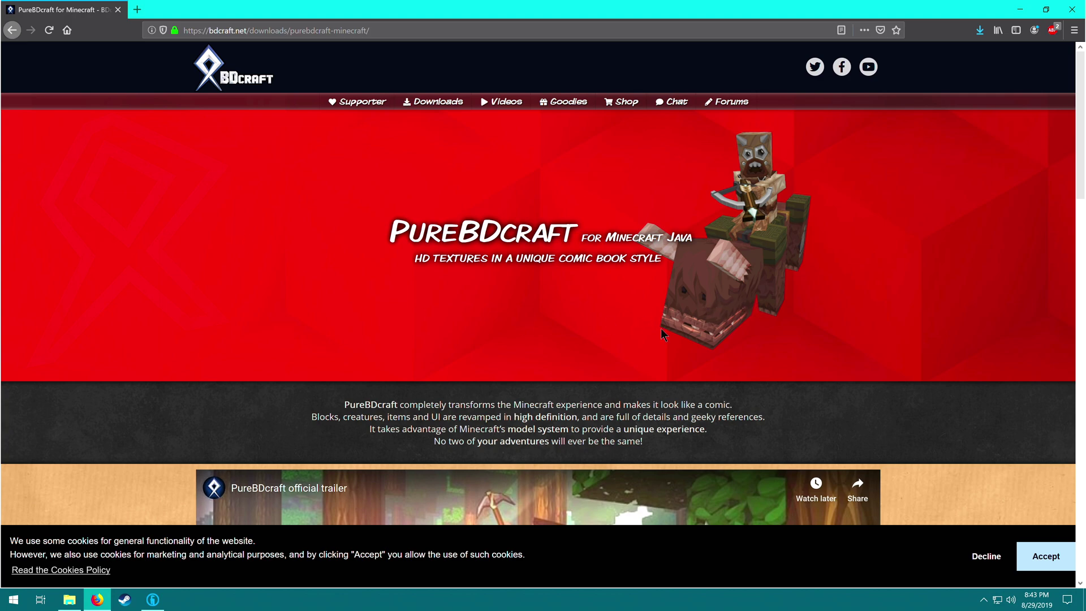
# Accept the cookies and the Terms of Use in the Download section of the PureBDcraft page
pyautogui.scroll(-10, 662, 329)
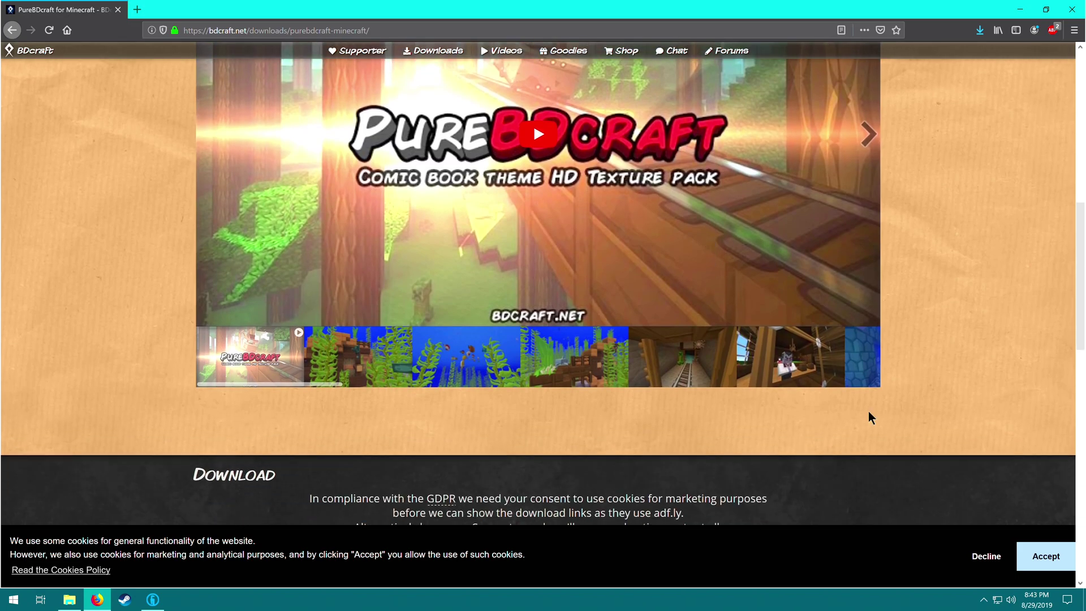
pyautogui.click(1046, 556)
pyautogui.scroll(-3, 549, 391)
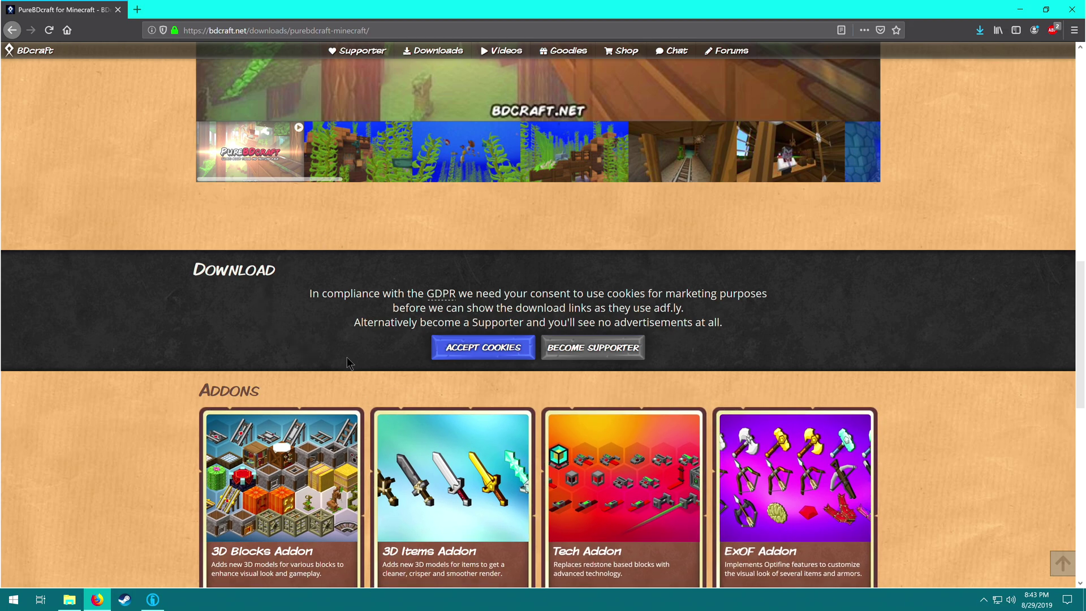
pyautogui.click(484, 355)
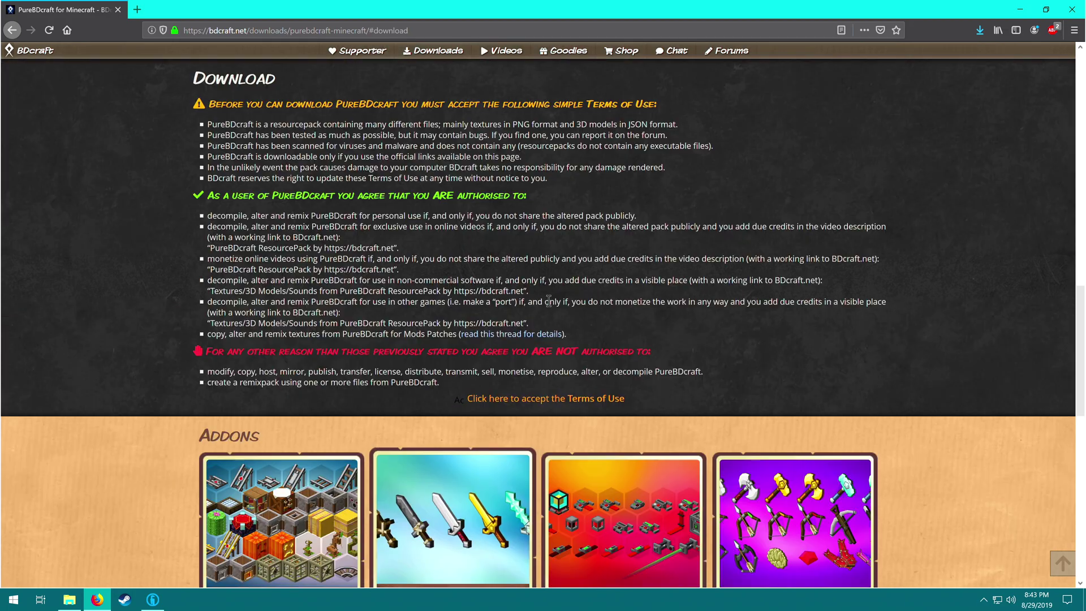
pyautogui.click(578, 401)
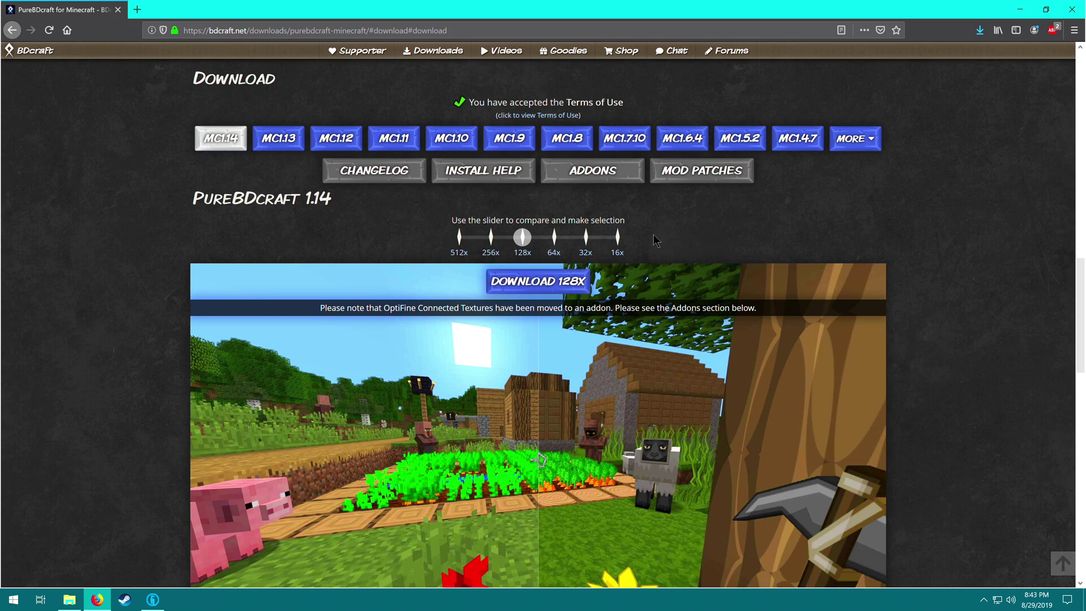
# Choose the MC1.7.10 version of PureBDcraft and set its resolution to 128x
pyautogui.click(619, 142)
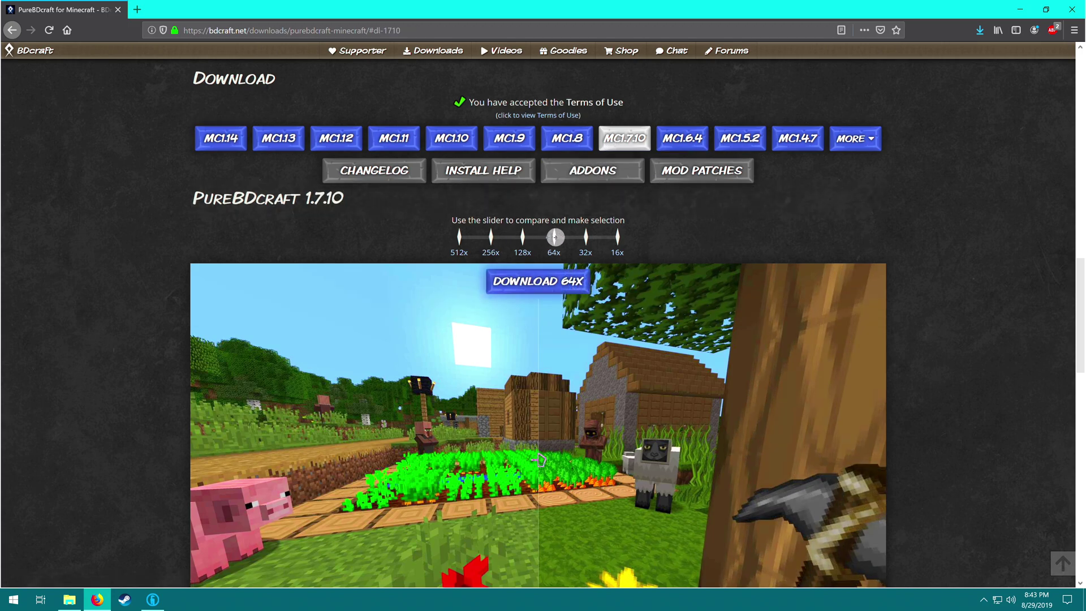
pyautogui.moveTo(528, 240)
pyautogui.mouseDown()
pyautogui.moveTo(554, 234)
pyautogui.moveTo(523, 236)
pyautogui.mouseUp()
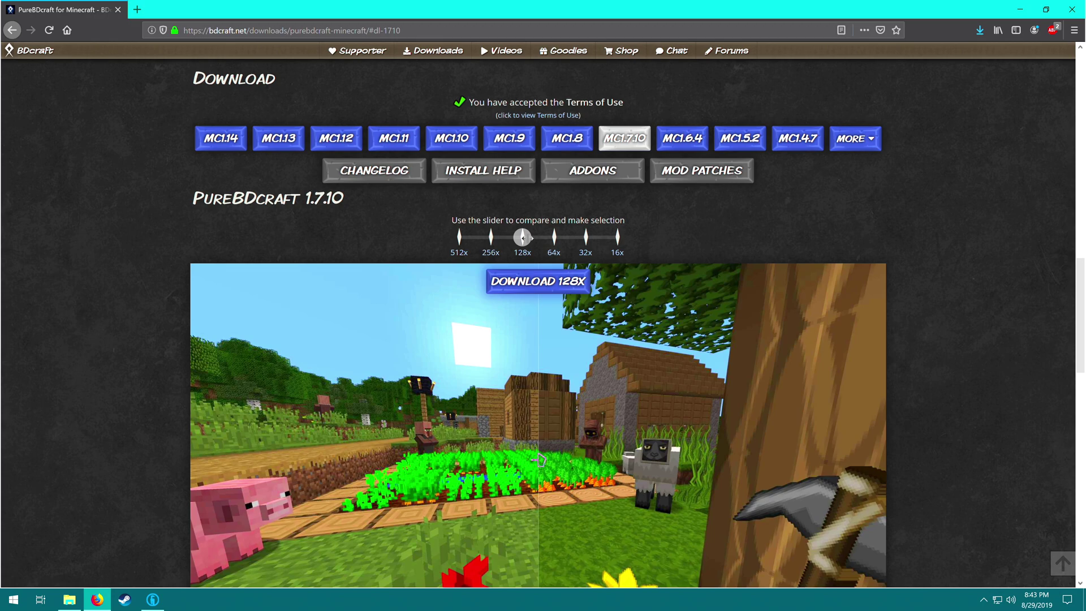
pyautogui.moveTo(524, 237); pyautogui.dragTo(554, 237)
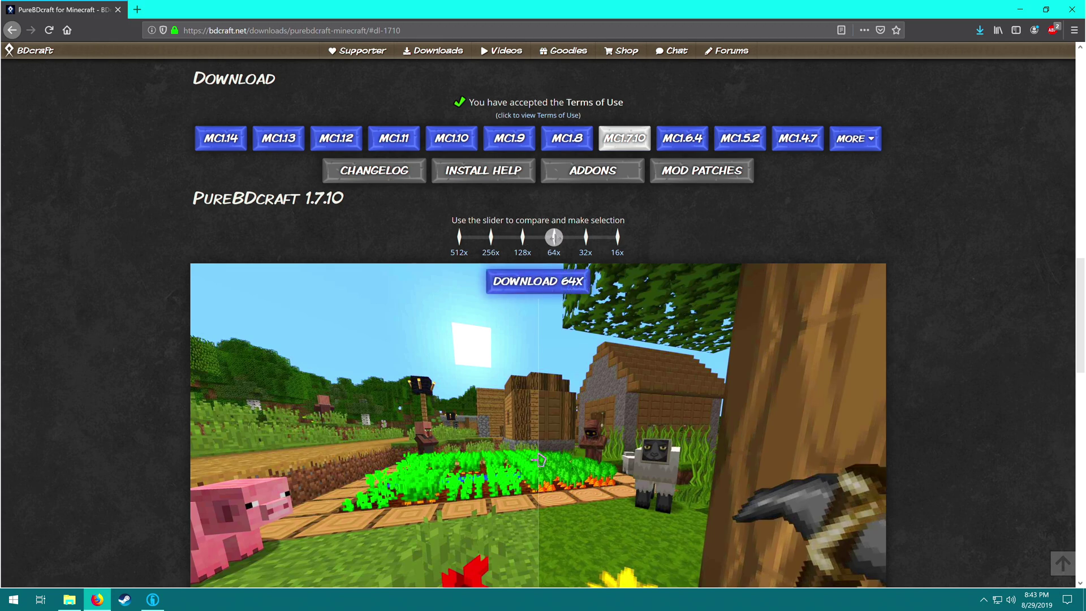
pyautogui.moveTo(554, 237); pyautogui.dragTo(522, 237)
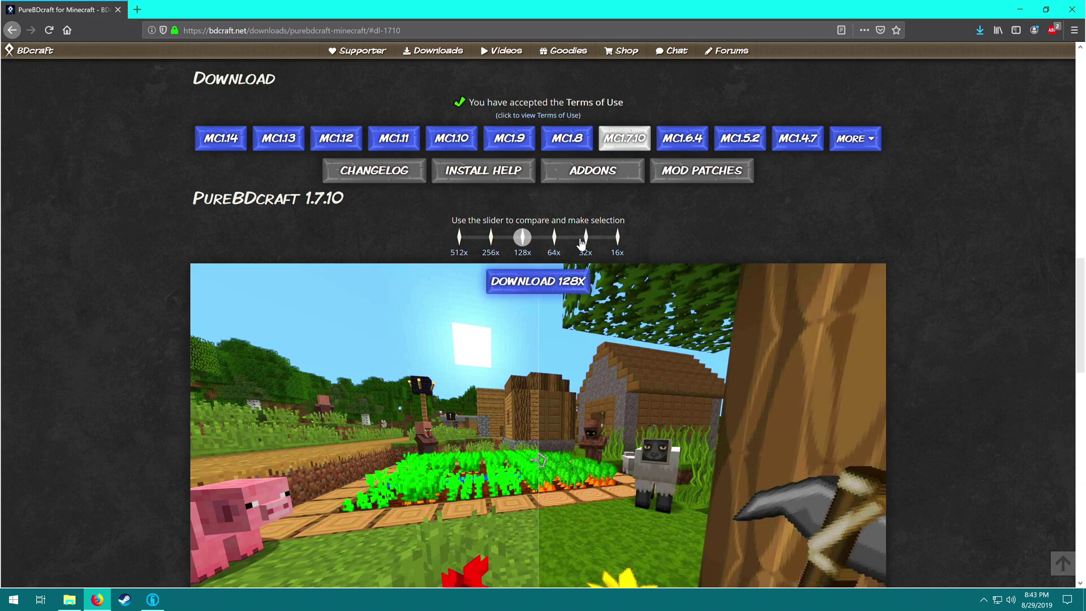
# Download the 128x pack, skipping the ad and closing its pop-up window, and save Sphax PureBDcraft 128x MC17.zip
pyautogui.click(540, 283)
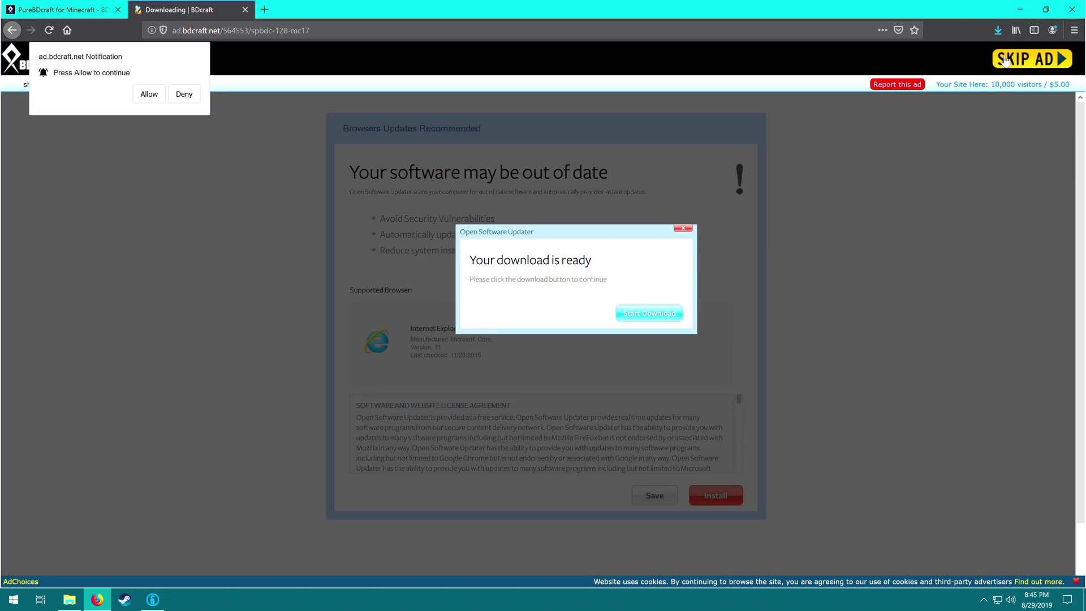
pyautogui.click(1019, 52)
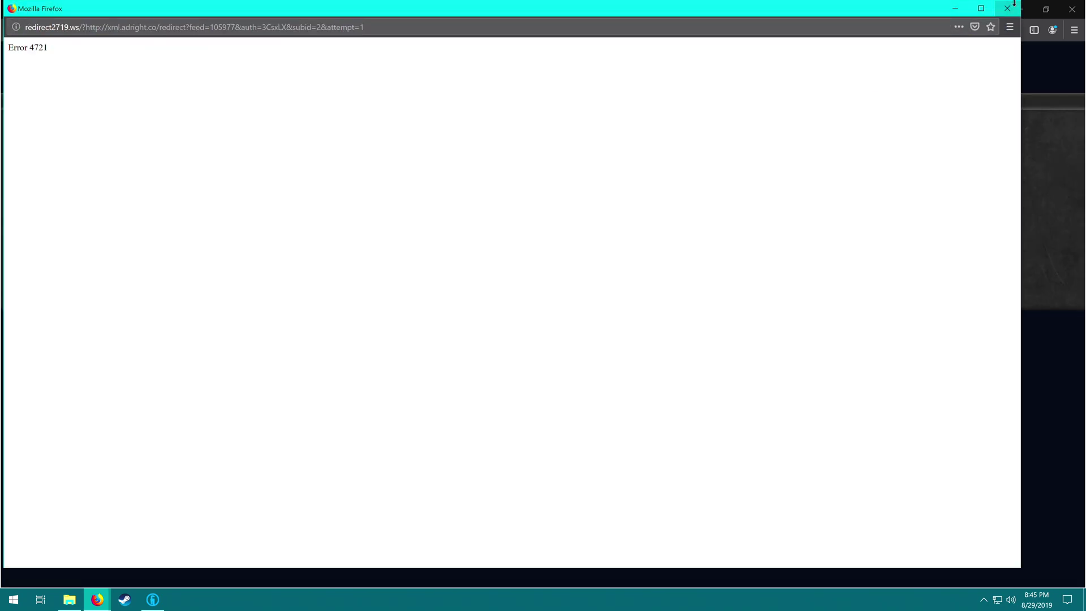
pyautogui.click(1007, 8)
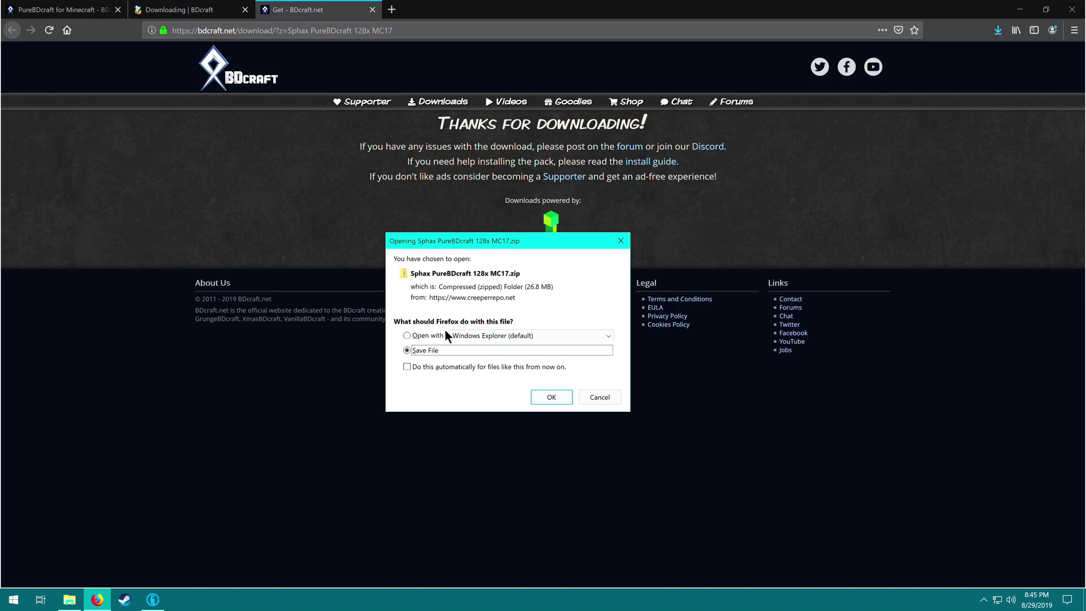
pyautogui.click(546, 397)
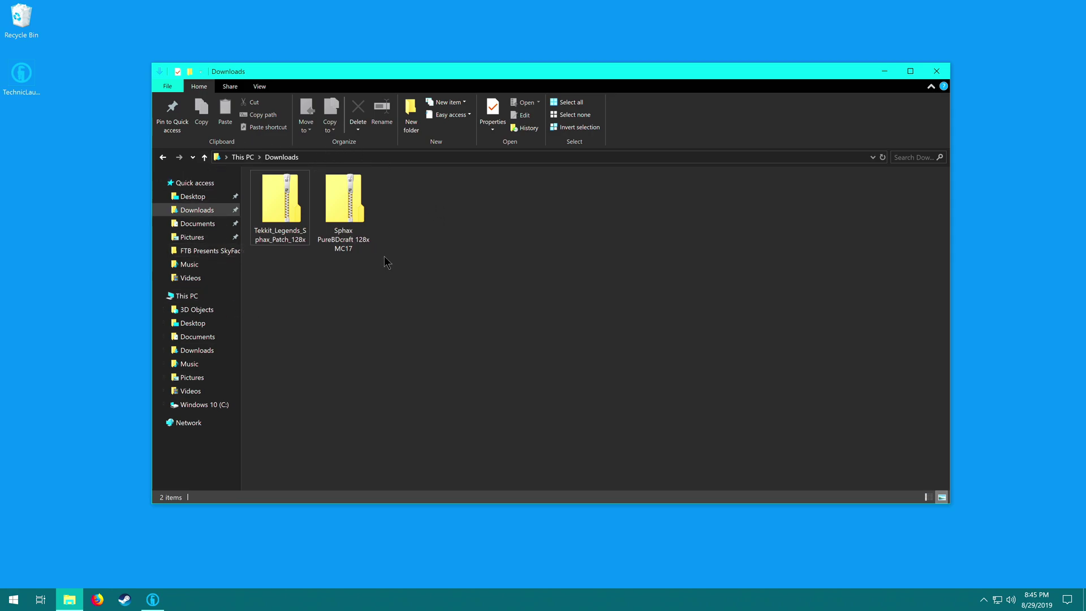
# Move the Downloads window aside and open the resourcepacks folder inside the Tekkit Legends install folder from the launcher's Modpack Options
pyautogui.moveTo(820, 77); pyautogui.dragTo(271, 97)
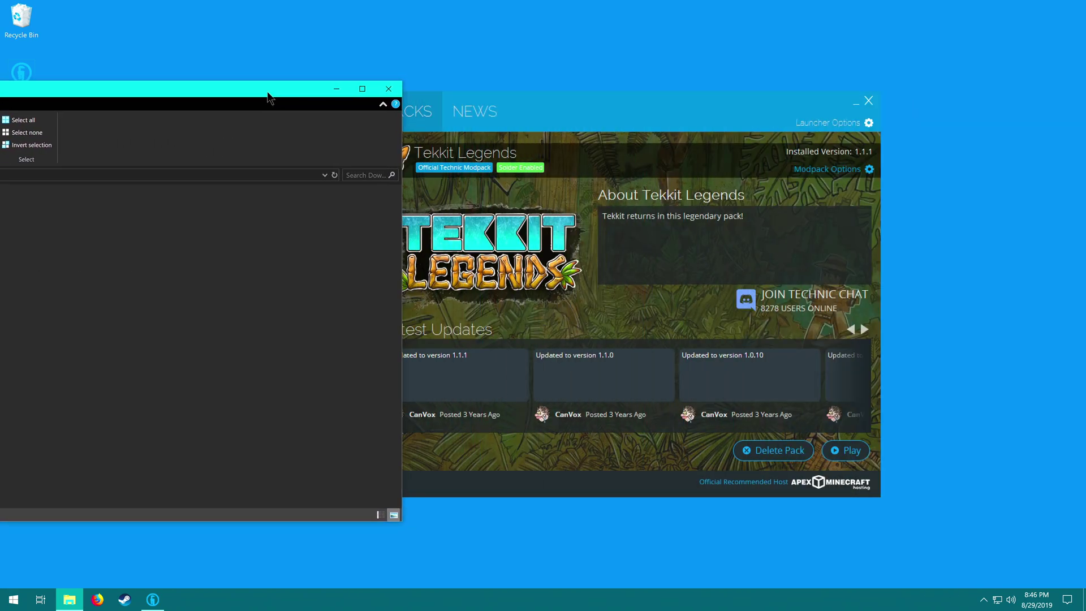
pyautogui.click(541, 110)
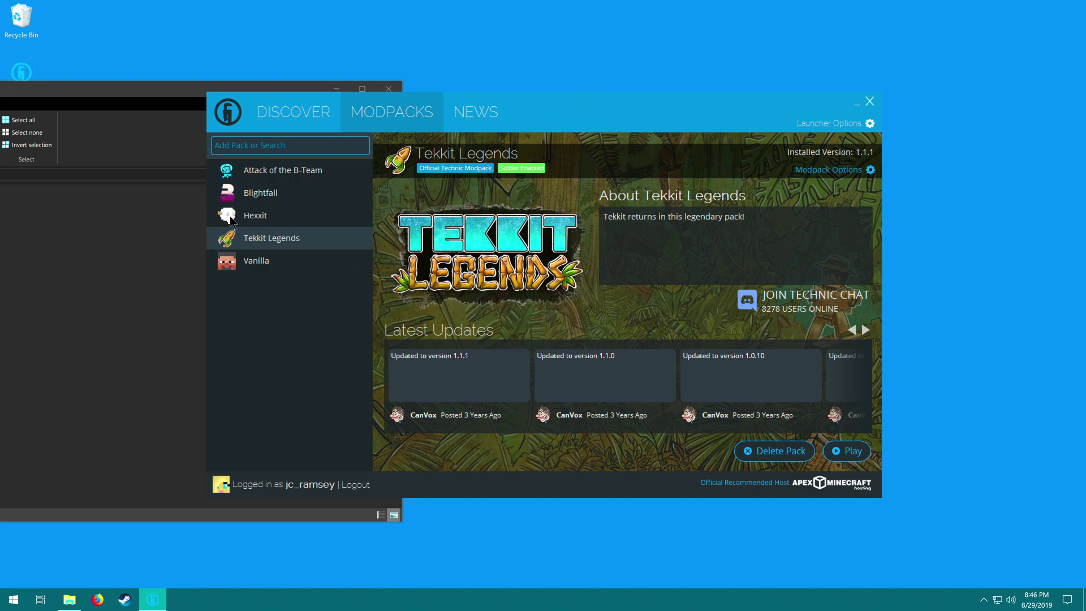
pyautogui.click(856, 179)
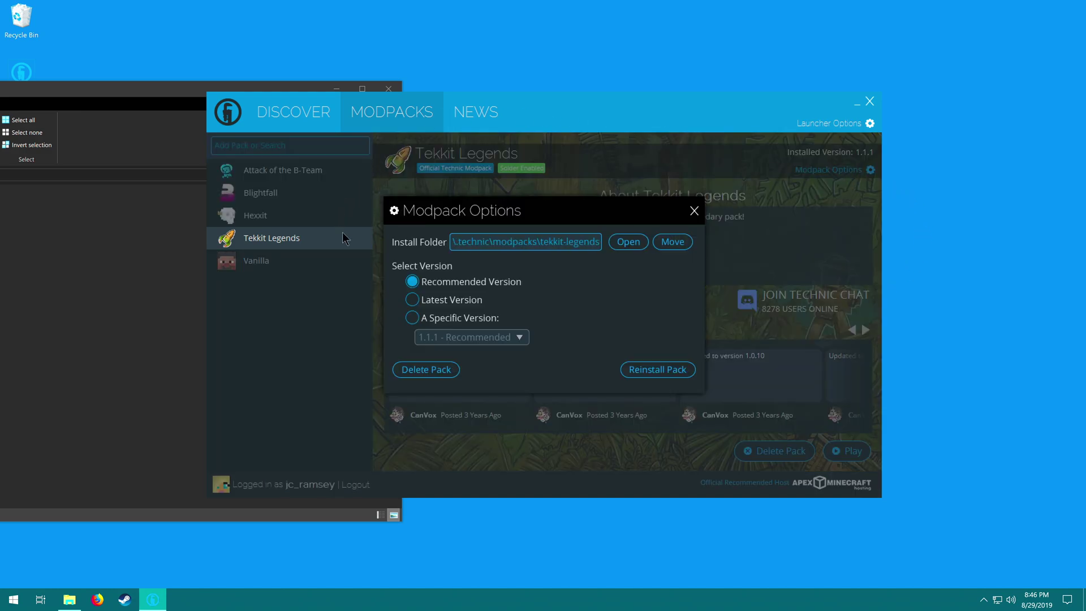
pyautogui.click(632, 246)
pyautogui.moveTo(348, 11); pyautogui.dragTo(587, 33)
pyautogui.doubleClick(385, 270)
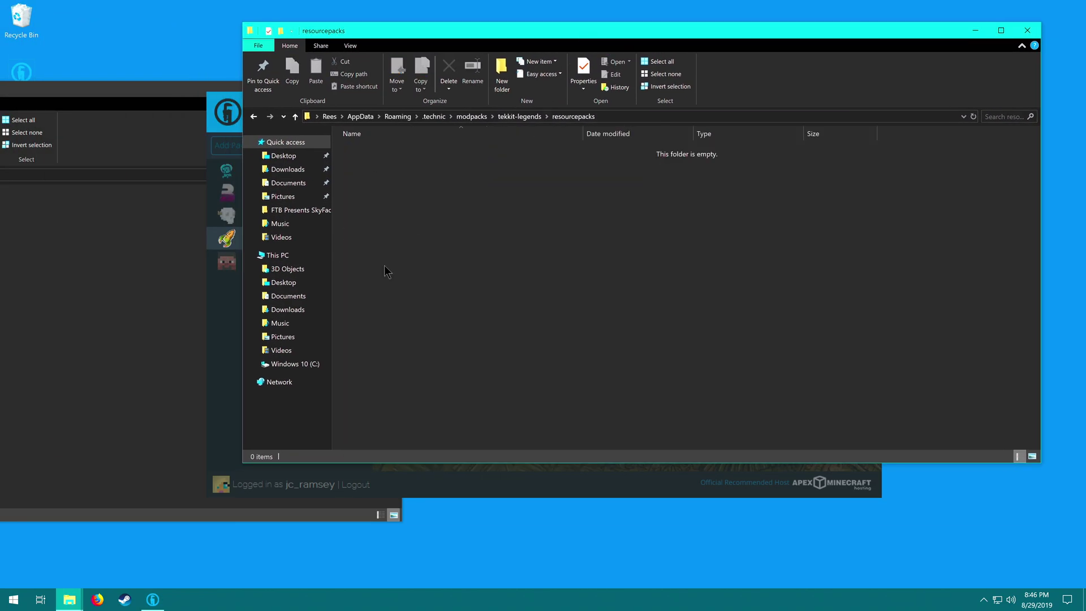
# Arrange the resourcepacks and Downloads windows side by side and move both downloaded zip files into resourcepacks
pyautogui.moveTo(471, 32); pyautogui.dragTo(1085, 113)
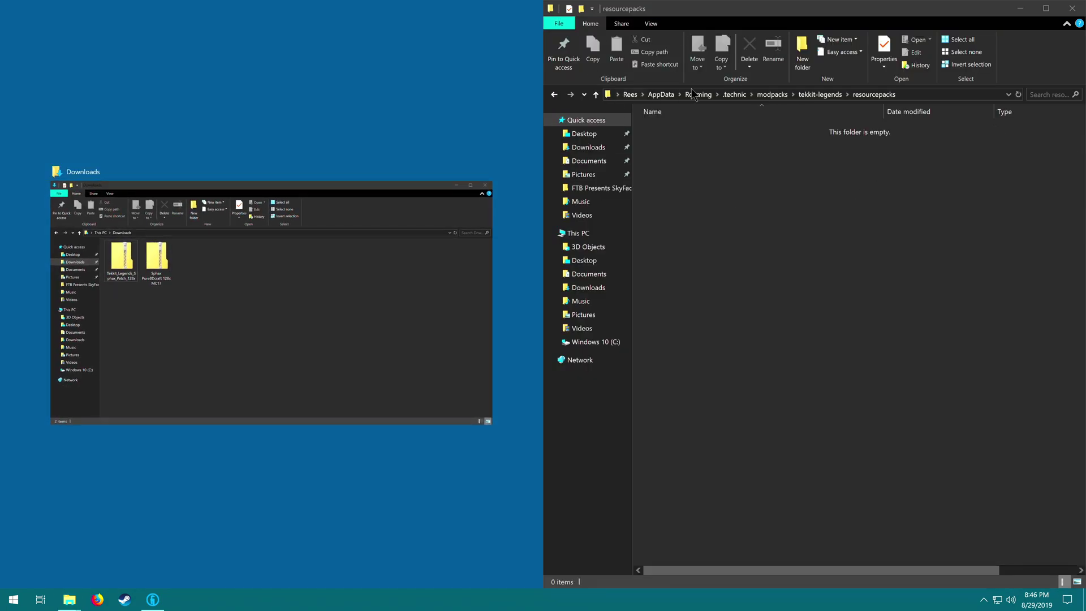
pyautogui.click(198, 294)
pyautogui.moveTo(257, 141); pyautogui.dragTo(824, 303)
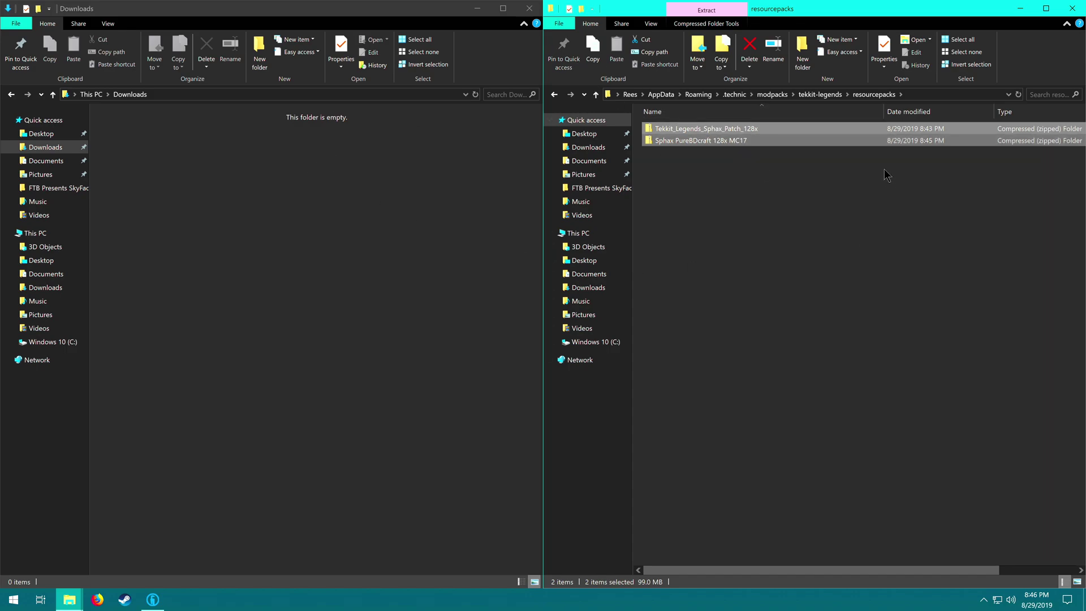
# Close both File Explorer windows and the Modpack Options dialog
pyautogui.click(529, 8)
pyautogui.click(1071, 8)
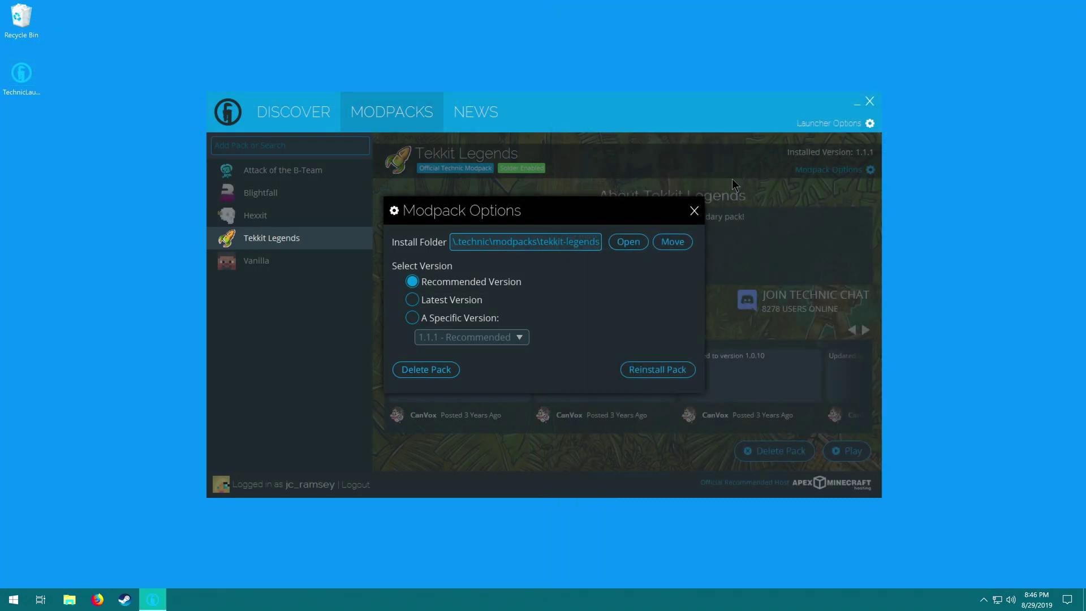
pyautogui.click(694, 211)
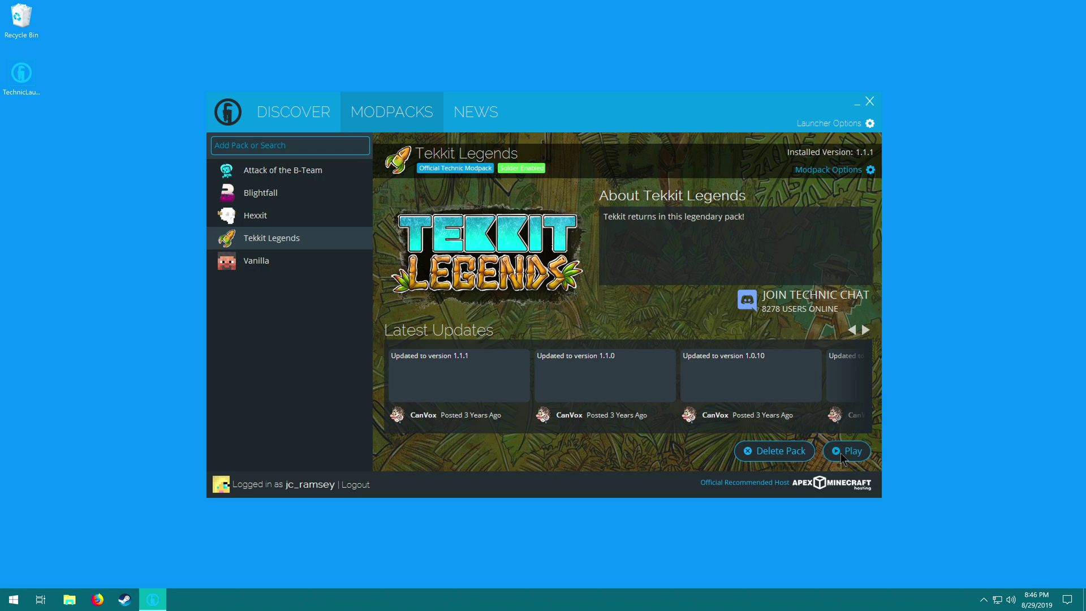
# Launch Tekkit Legends and open the resource pack selection in the Minecraft options
pyautogui.click(843, 457)
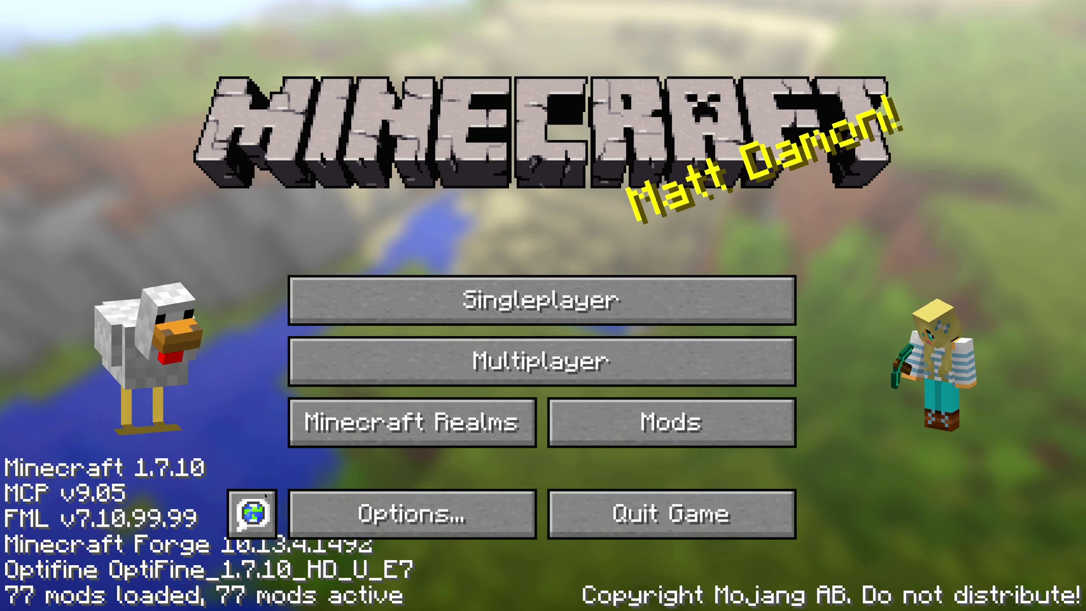
pyautogui.click(378, 505)
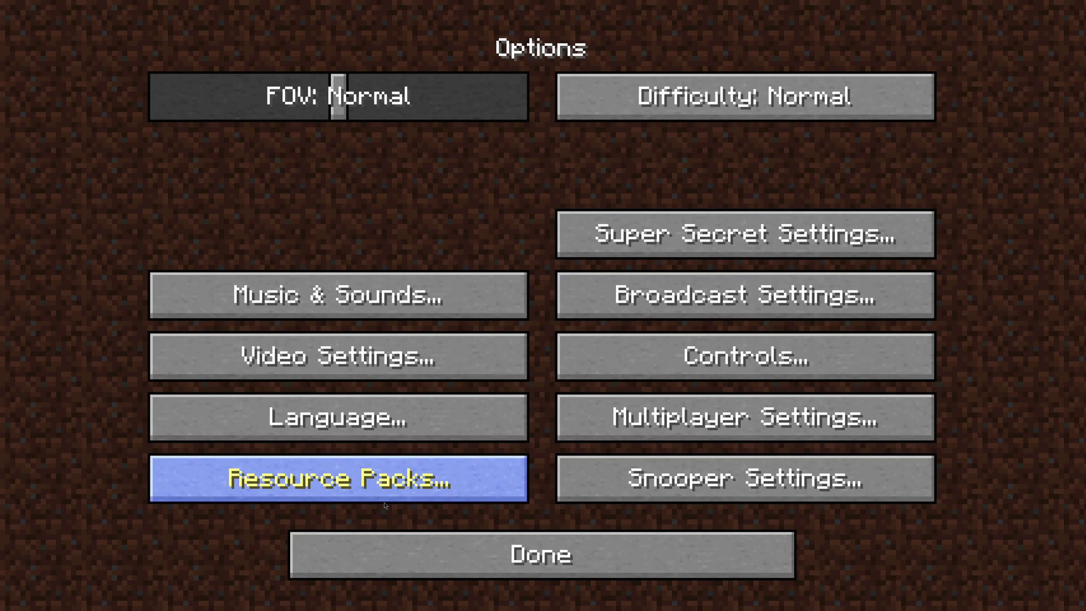
pyautogui.click(326, 497)
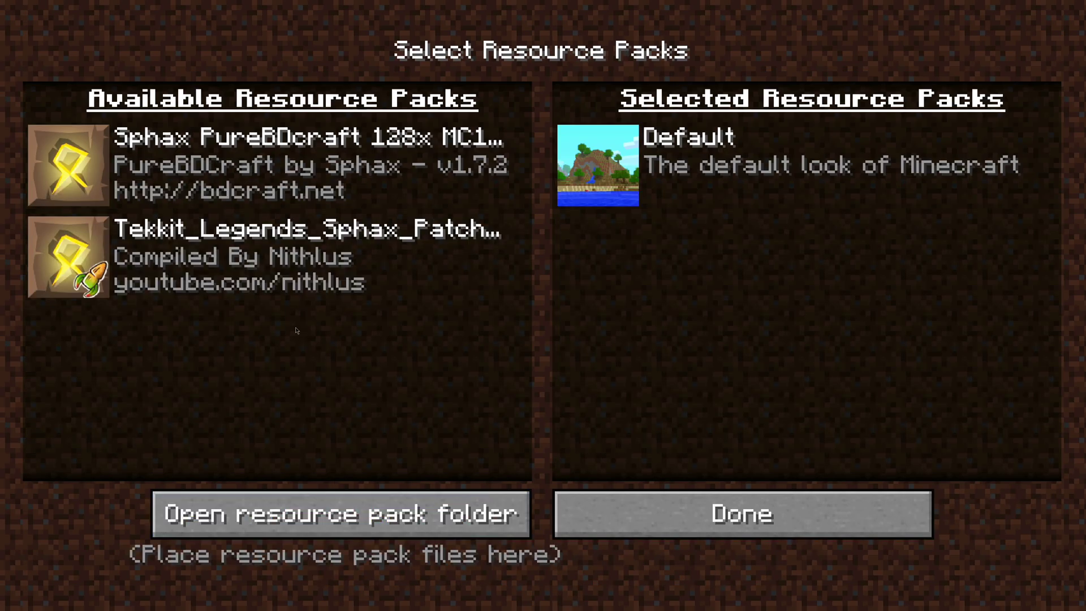
pyautogui.moveTo(288, 164)
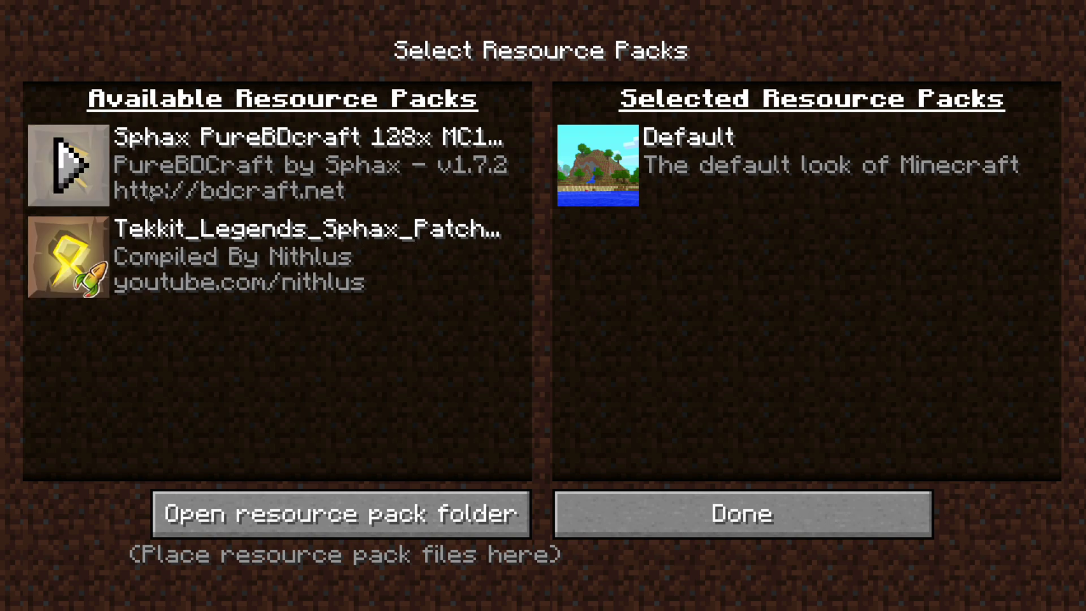
# Activate the Sphax PureBDcraft 128x pack with the Tekkit Legends Sphax patch ordered above it, apply the selection and leave the options
pyautogui.click(70, 164)
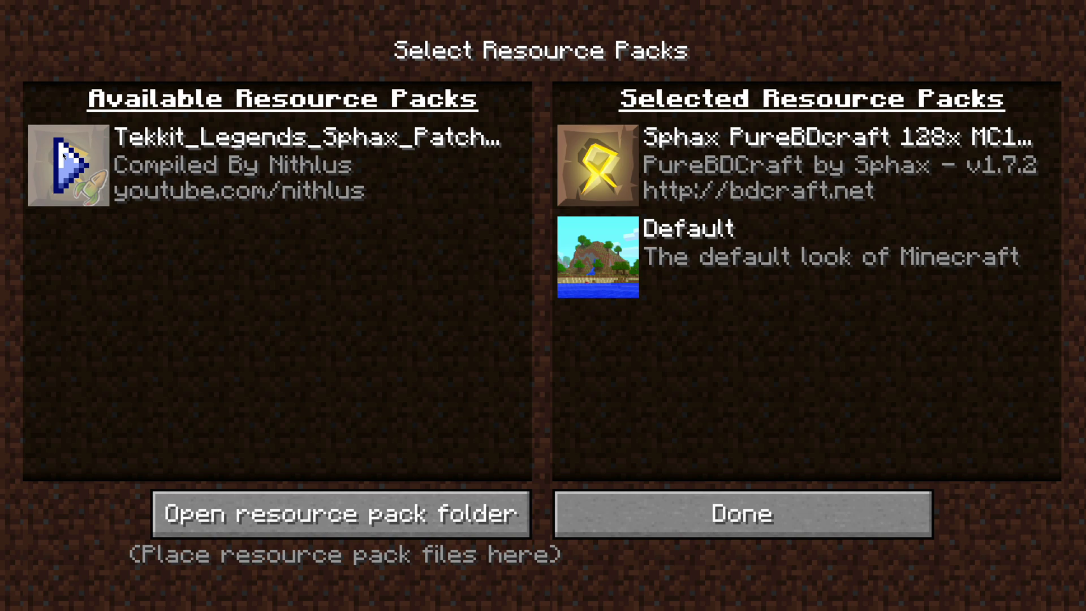
pyautogui.click(64, 153)
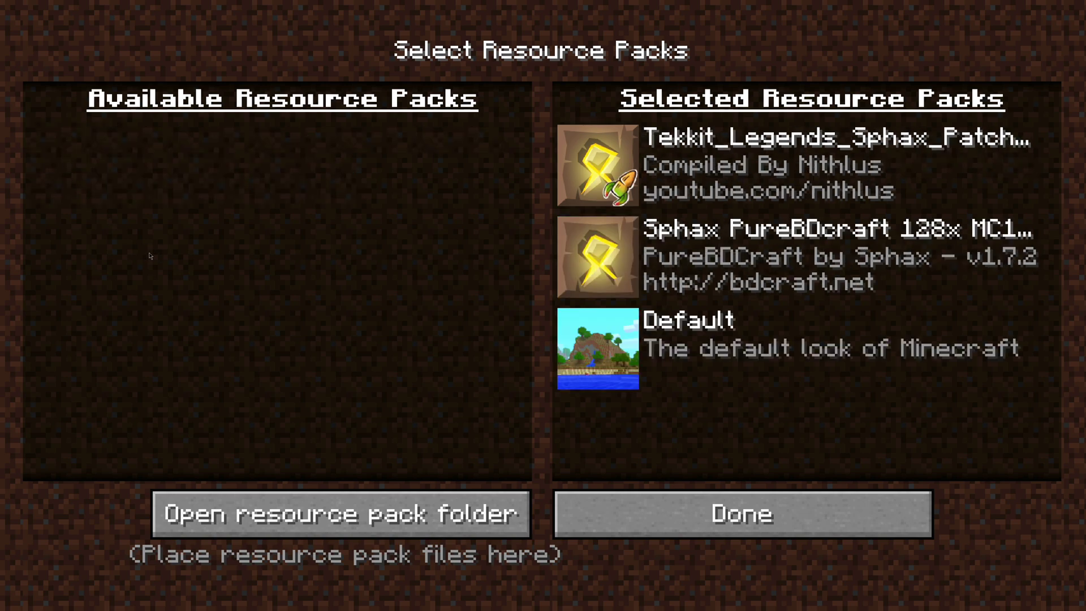
pyautogui.moveTo(765, 160)
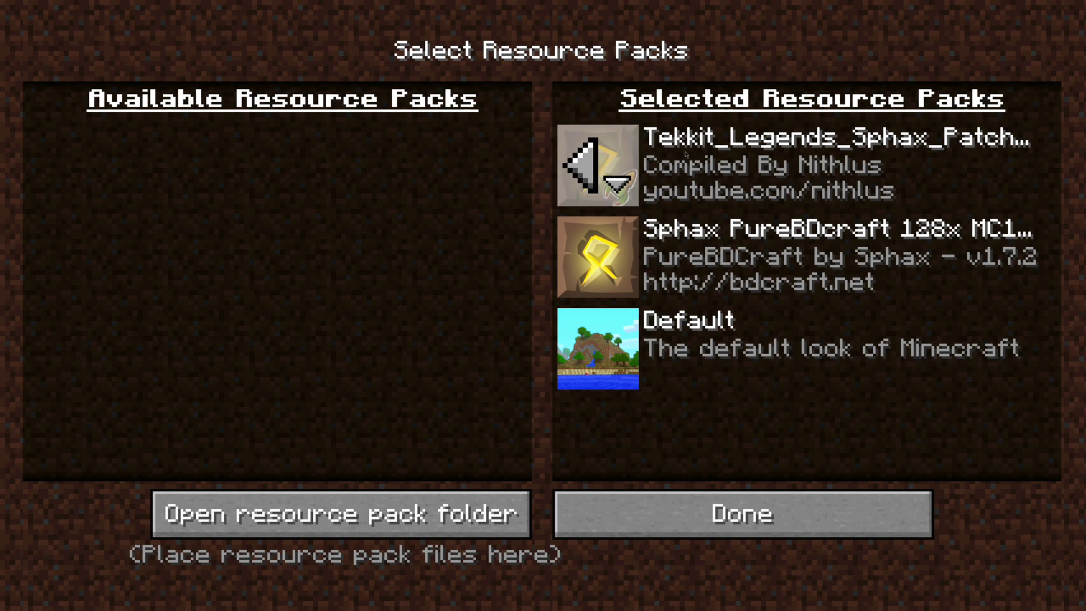
pyautogui.click(618, 183)
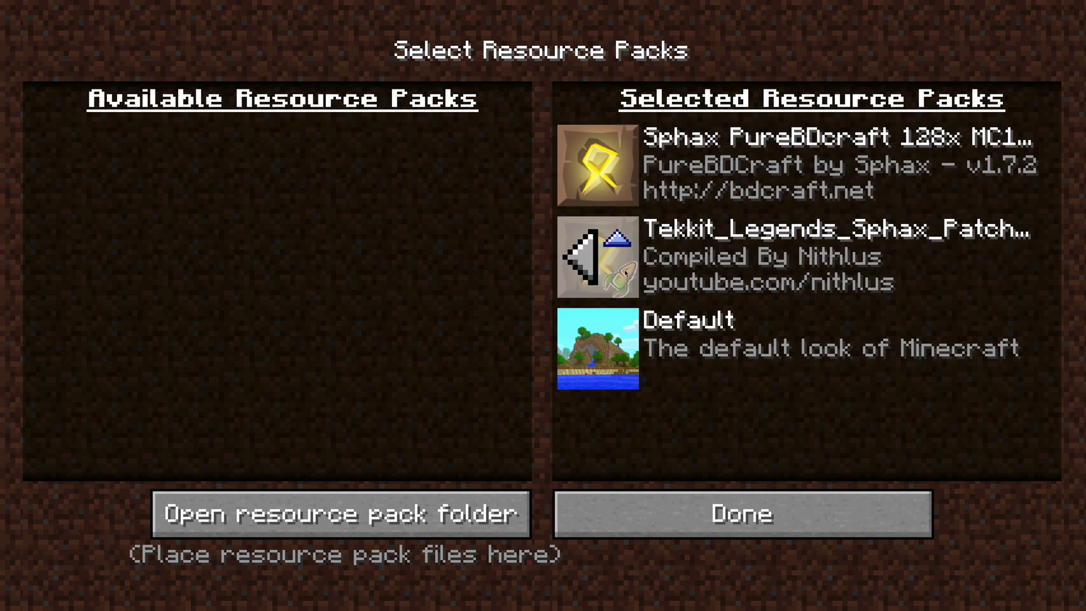
pyautogui.click(619, 242)
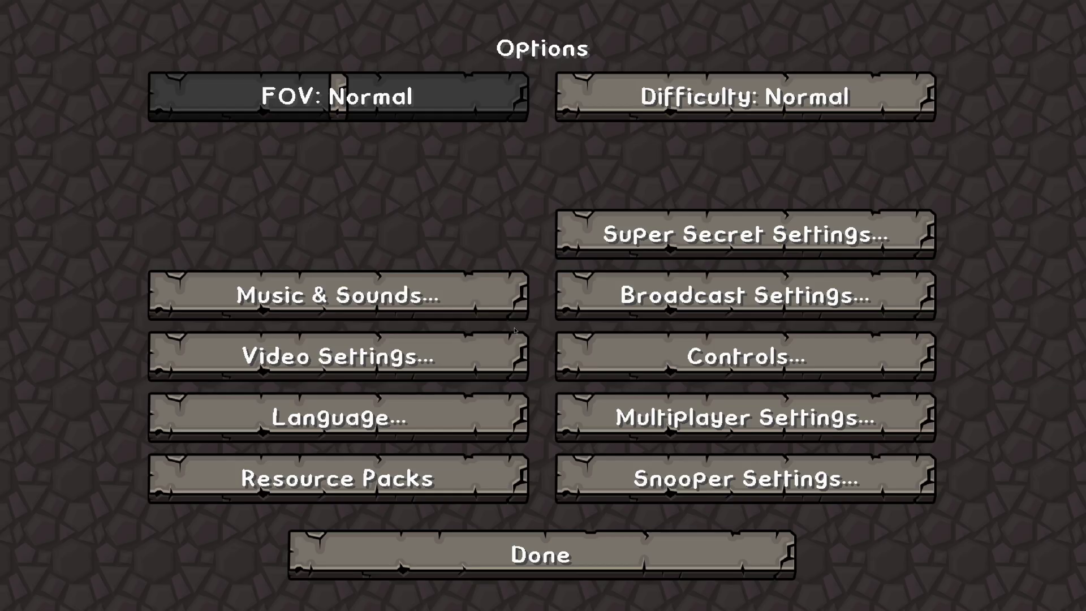
pyautogui.click(543, 567)
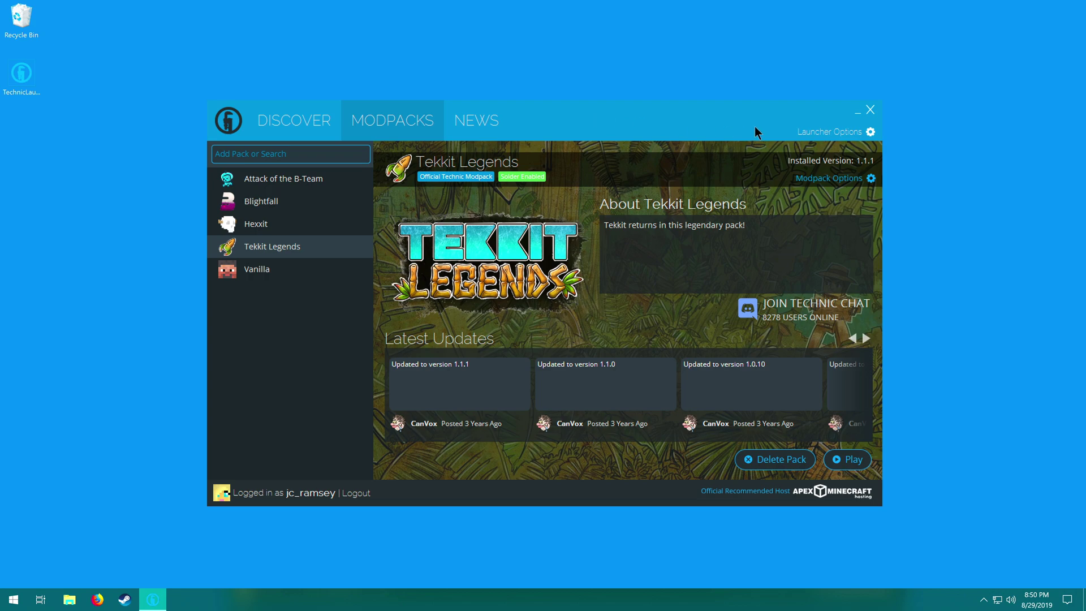
# In the Technic Launcher's Java settings, examine the range of memory allocations available for the modpacks
pyautogui.click(871, 132)
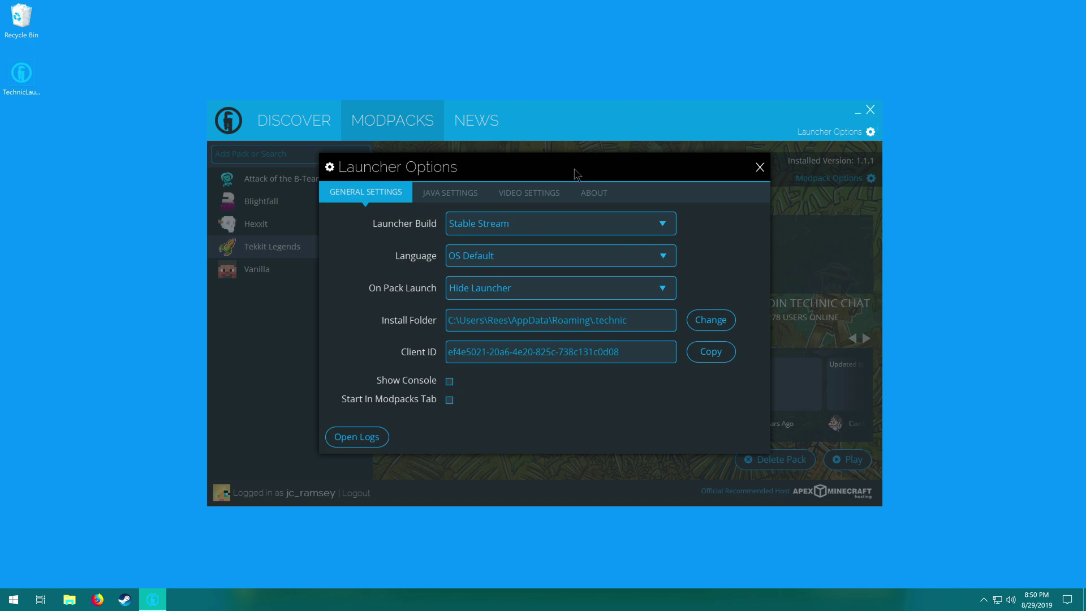
pyautogui.click(452, 198)
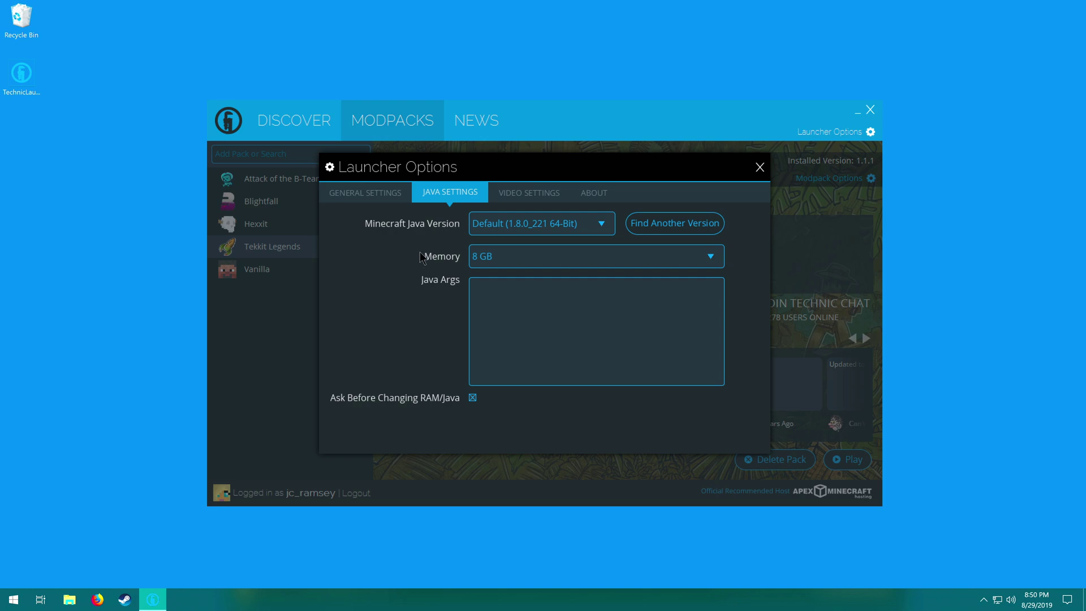
pyautogui.click(612, 263)
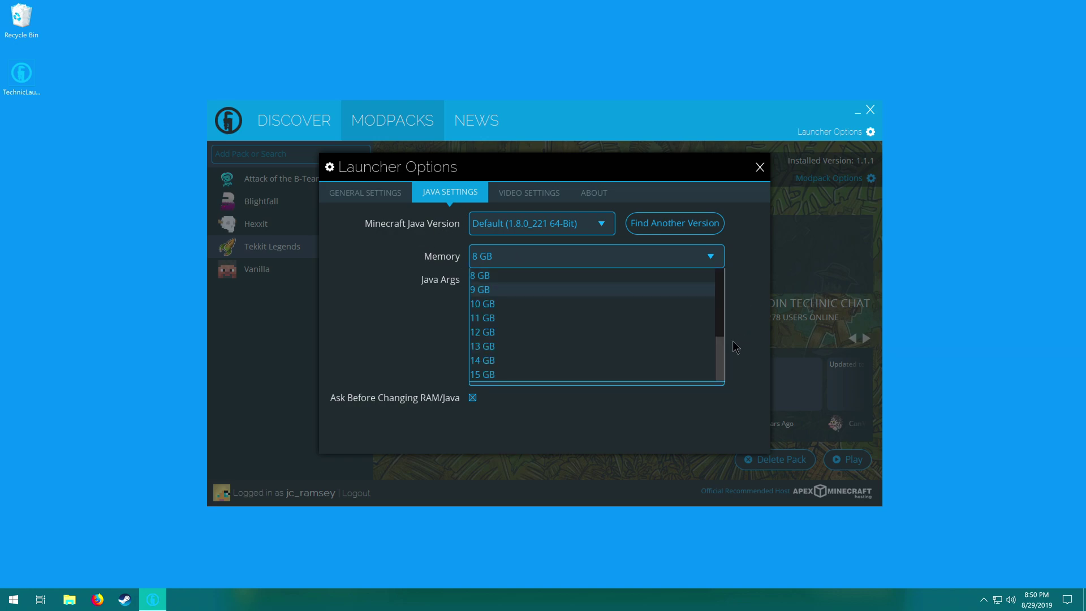
pyautogui.click(410, 232)
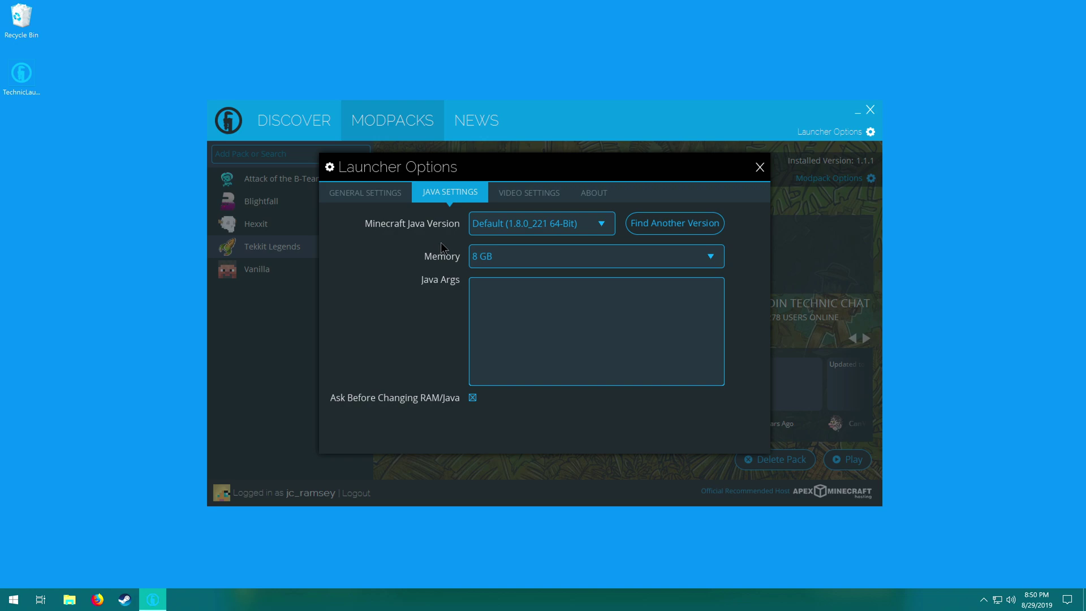
pyautogui.click(478, 254)
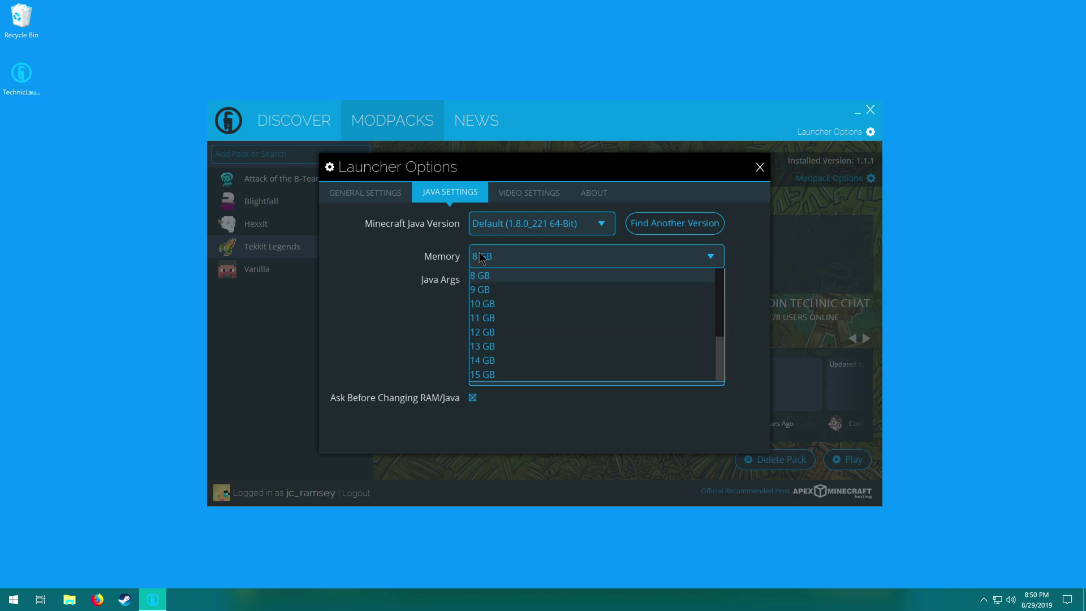
pyautogui.click(721, 285)
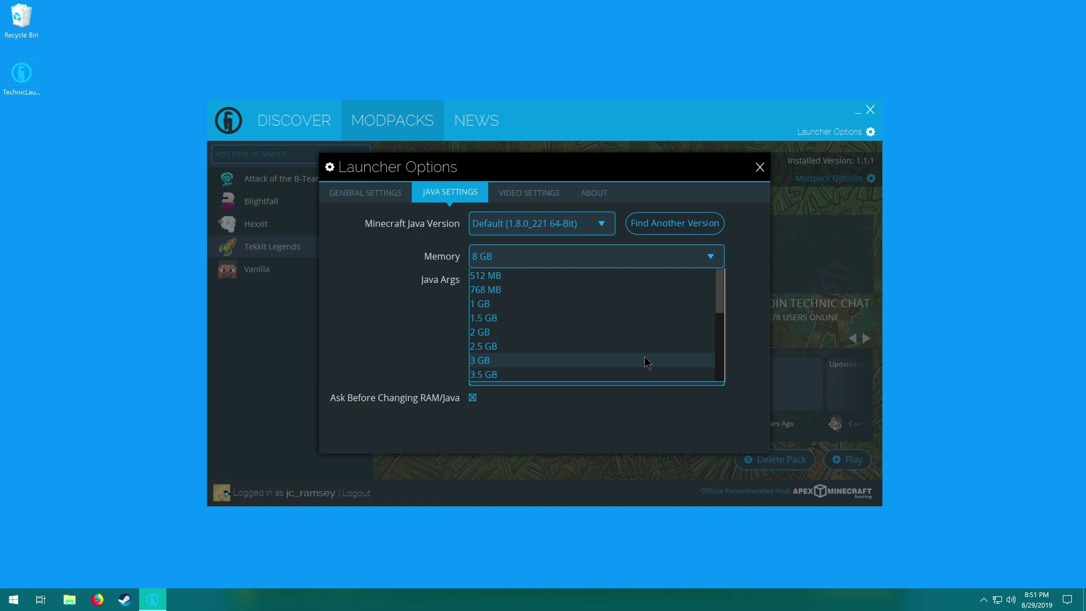
pyautogui.moveTo(724, 300); pyautogui.dragTo(725, 396)
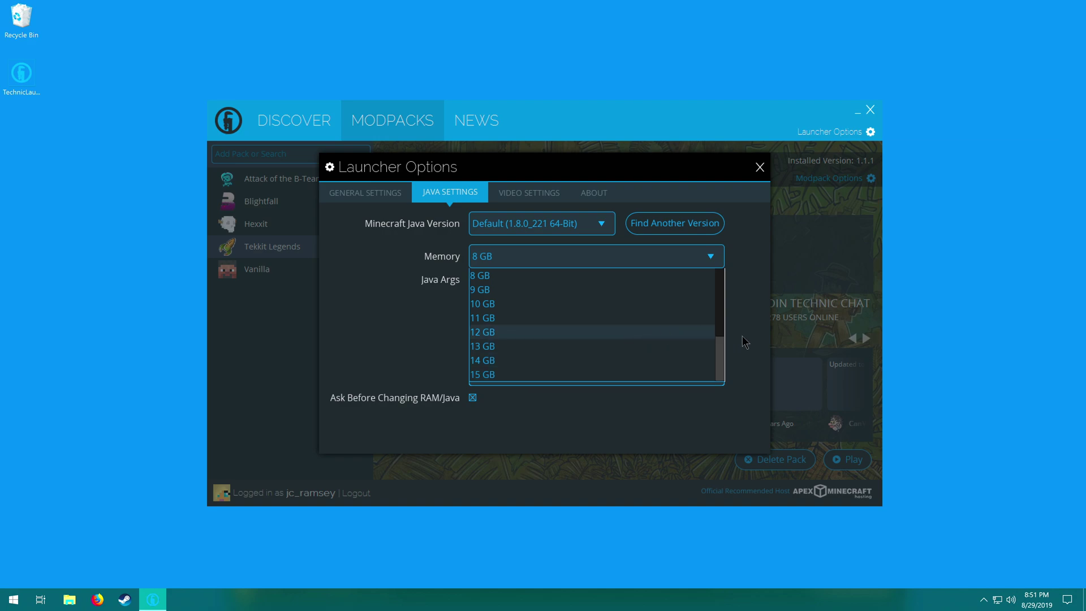
pyautogui.scroll(5, 714, 359)
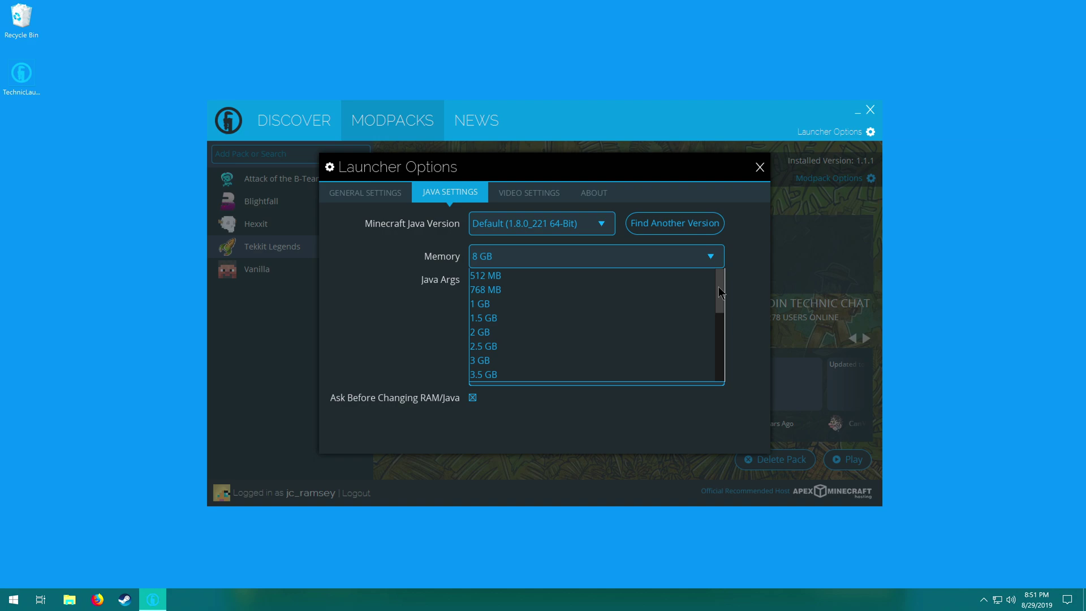
pyautogui.click(709, 257)
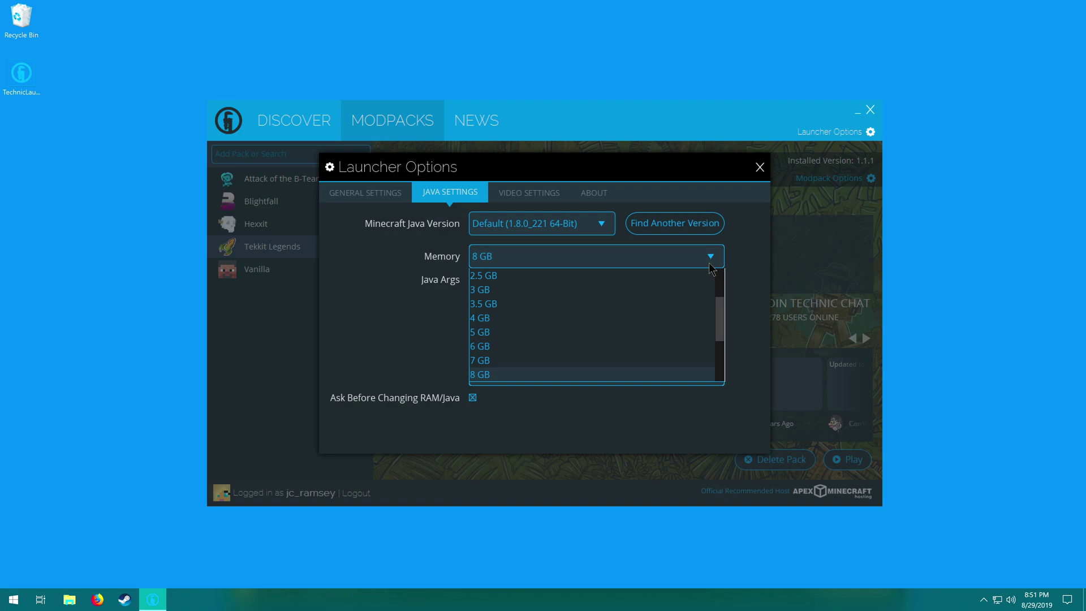
pyautogui.click(709, 264)
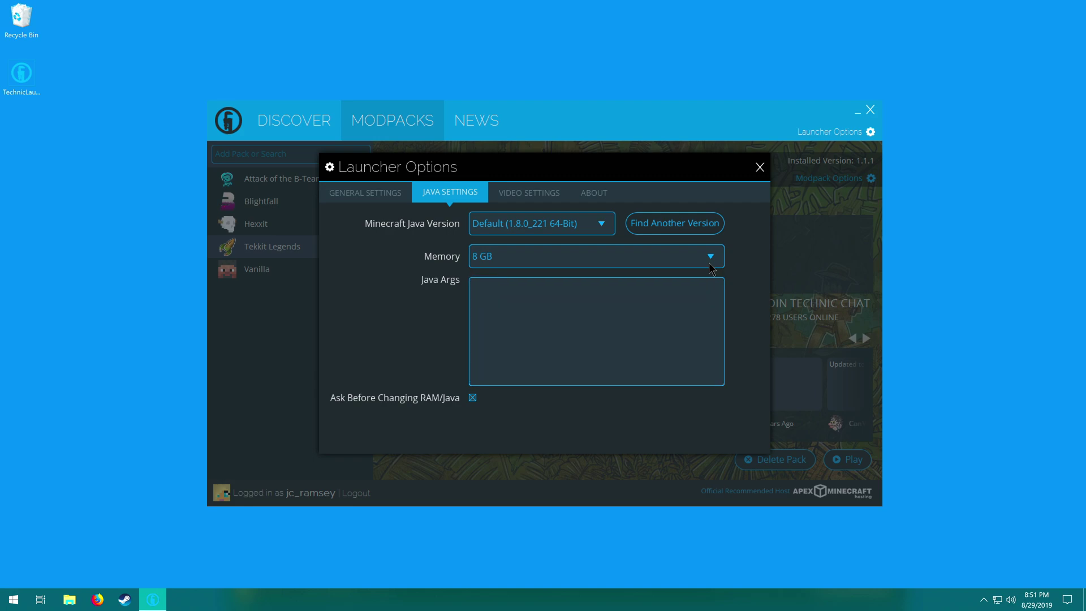
# Check which Minecraft Java versions can be chosen and close the Launcher Options
pyautogui.click(593, 223)
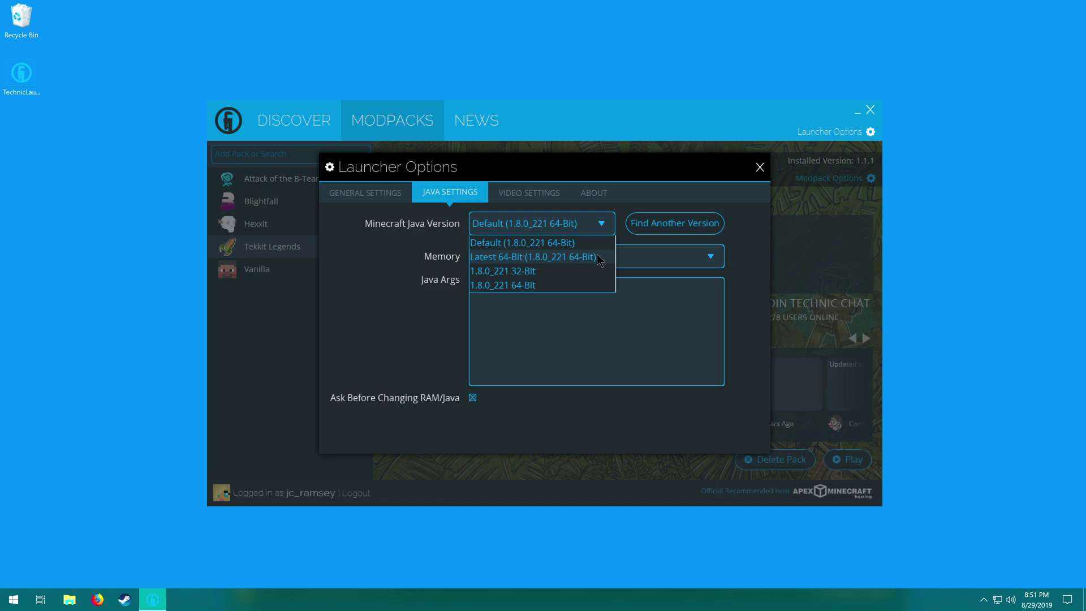
pyautogui.click(585, 232)
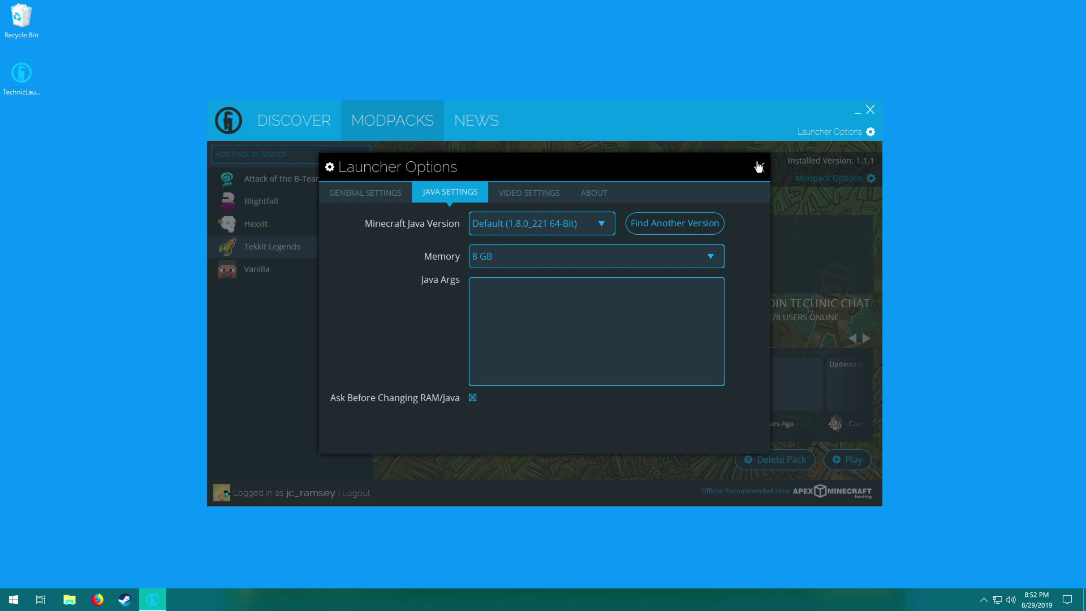
pyautogui.click(759, 166)
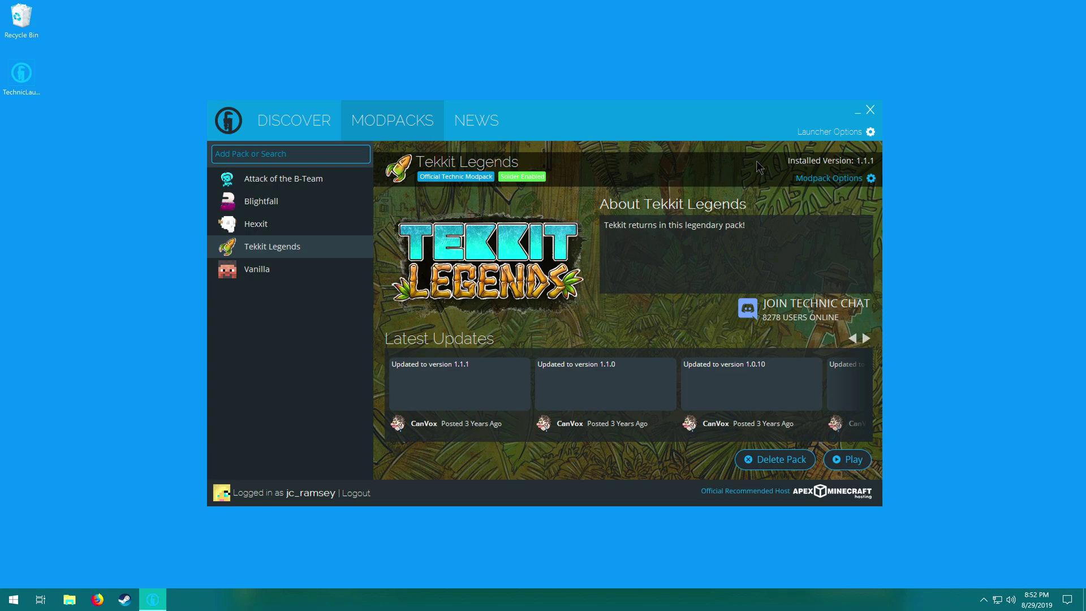